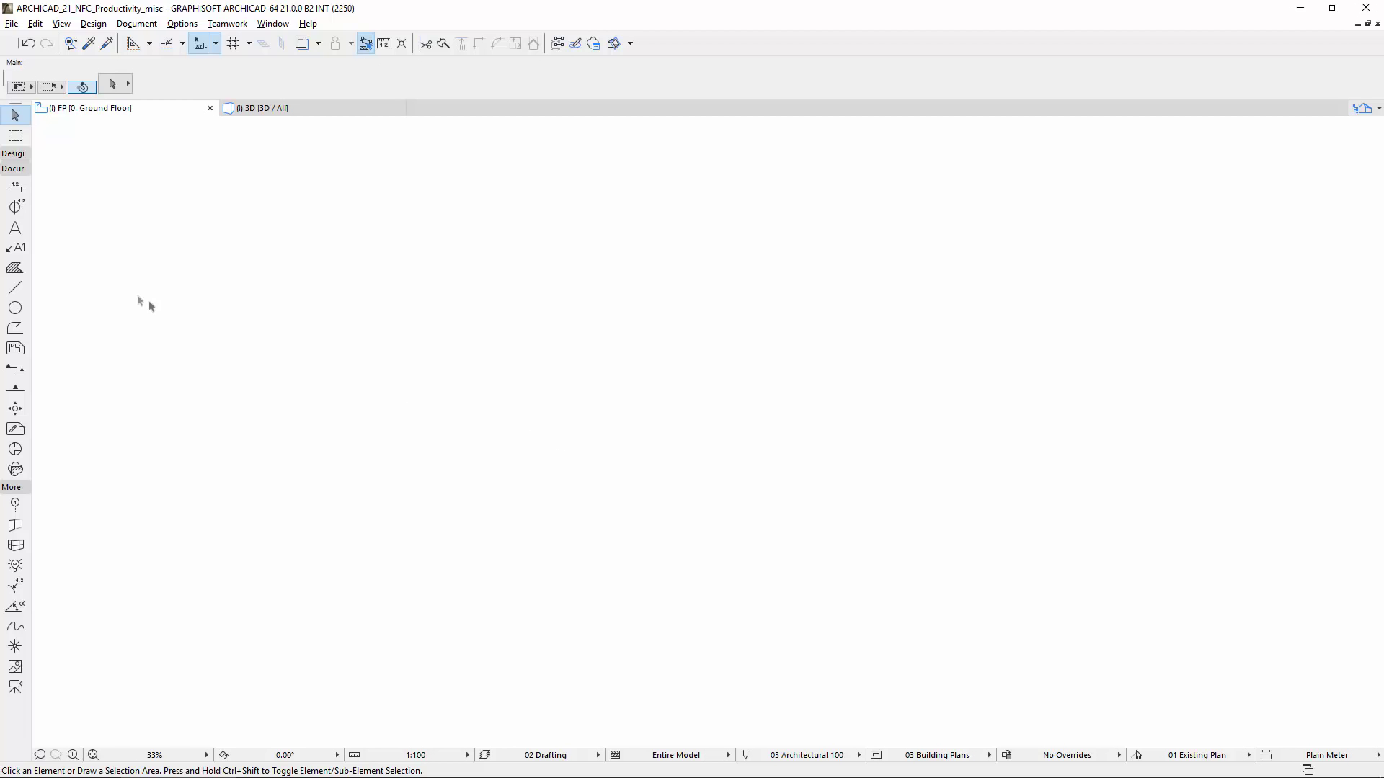
# Step: Try bold, italic and left alignment in the Text tool's default settings, then close the settings
pyautogui.click(16, 229)
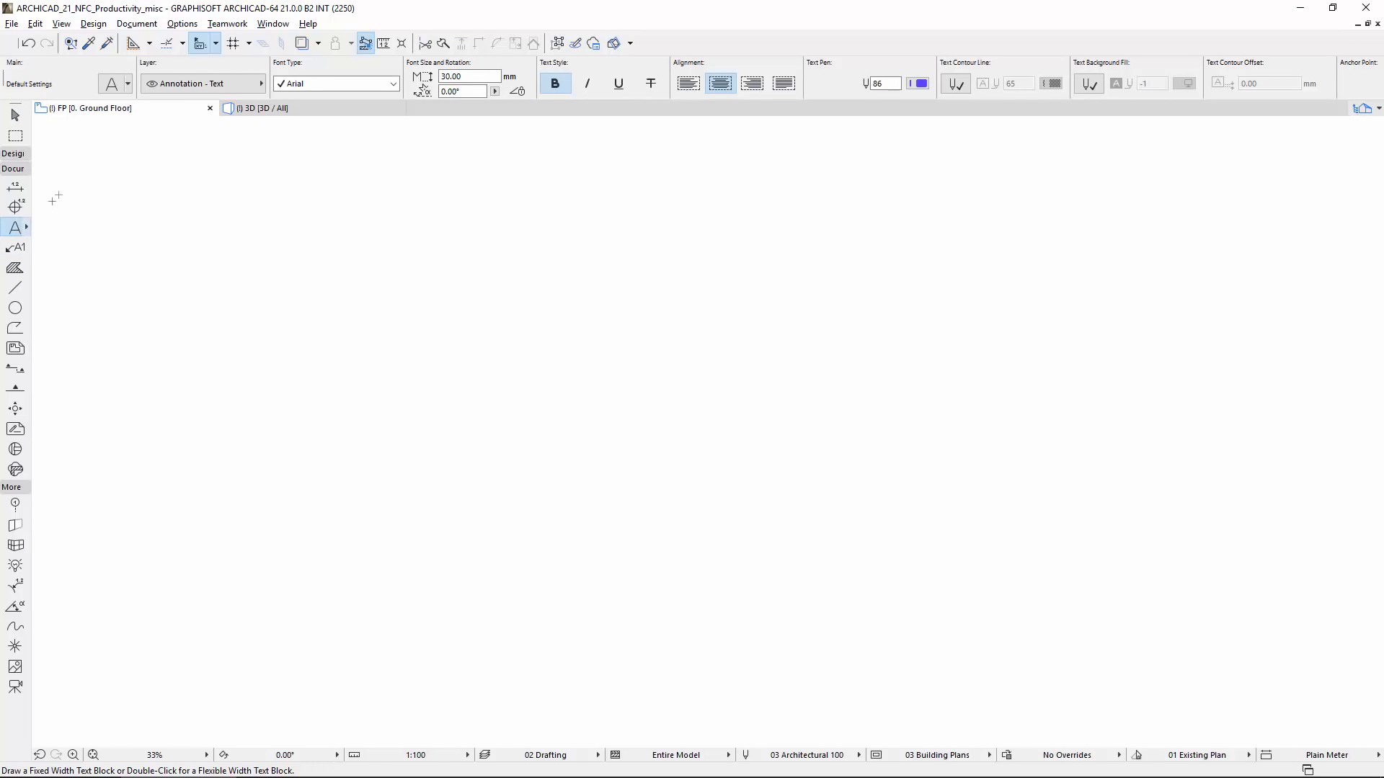
pyautogui.click(112, 84)
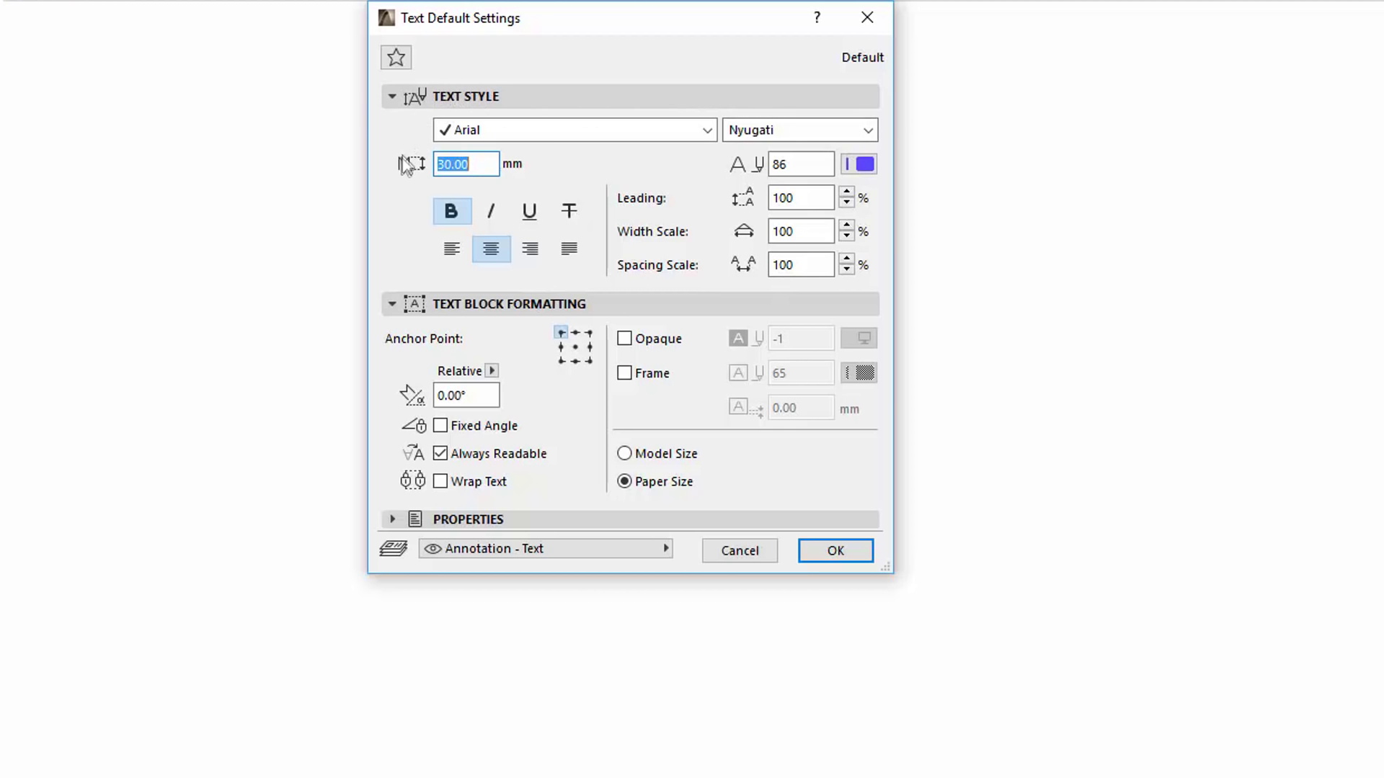
pyautogui.click(462, 212)
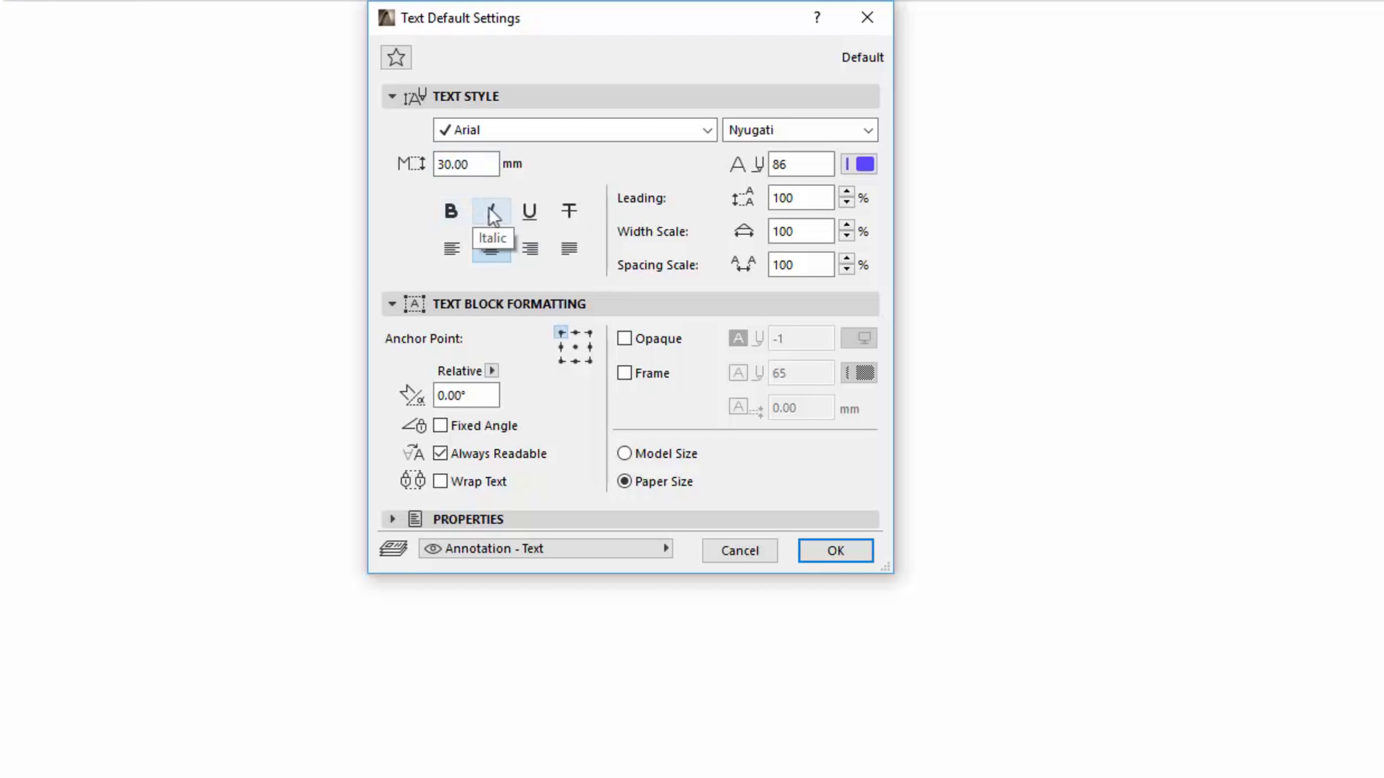
pyautogui.click(458, 211)
pyautogui.click(456, 251)
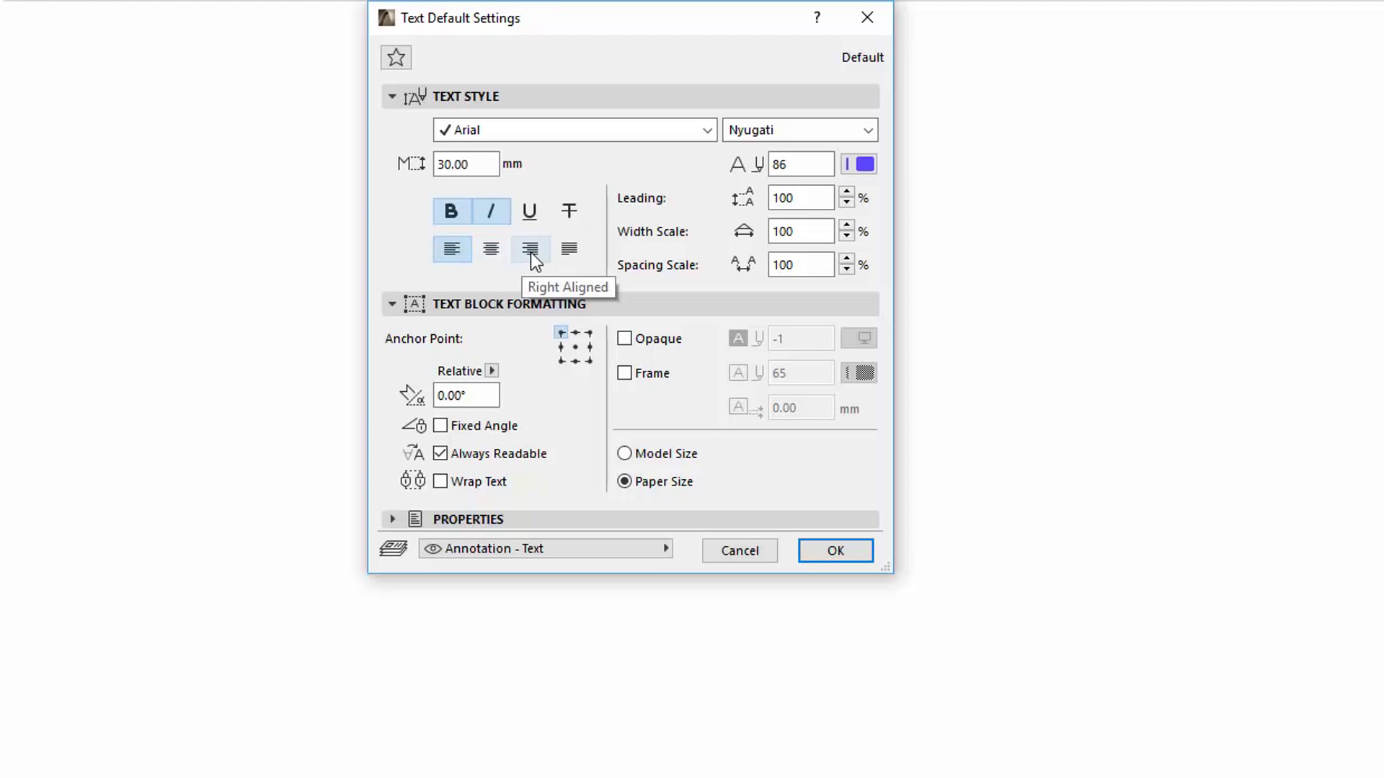
pyautogui.press('Return')
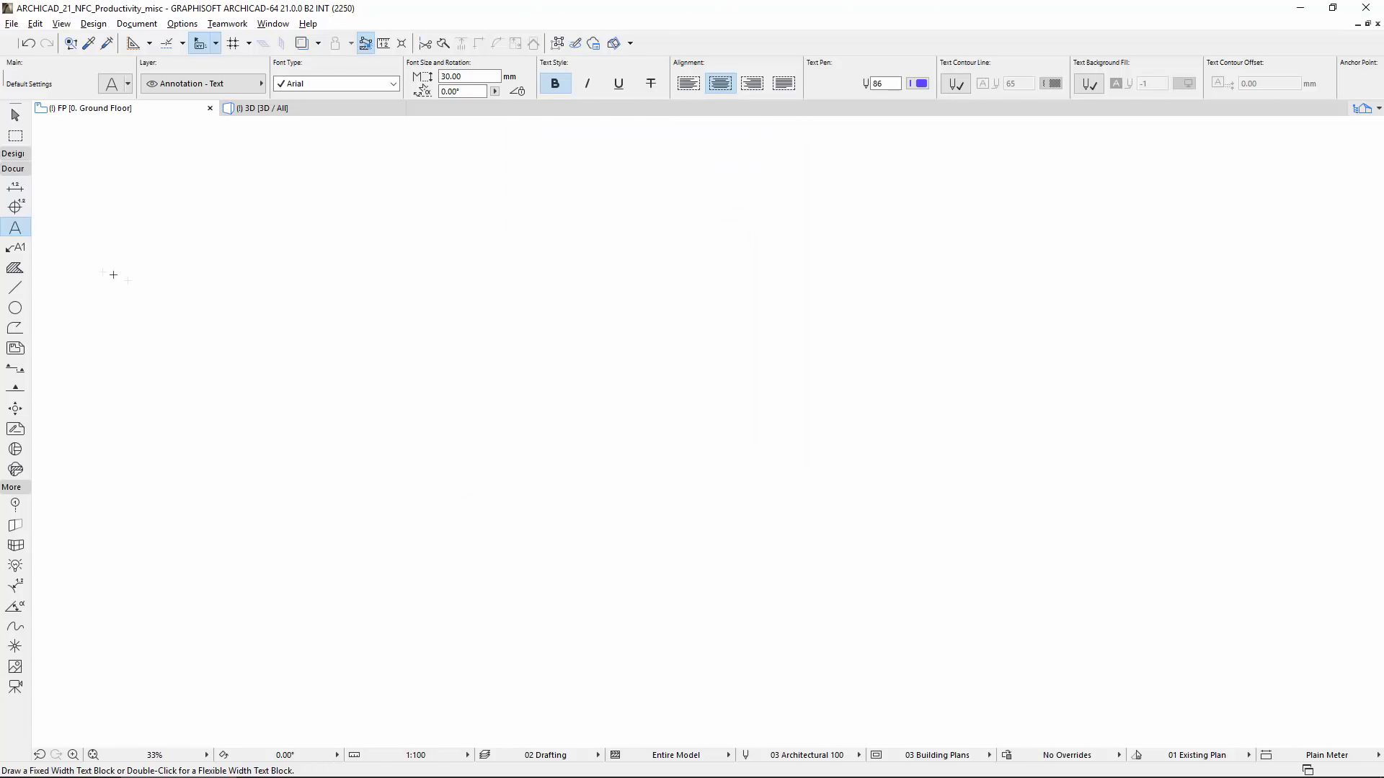
# Step: Try left alignment and bold text in the Label tool's default settings
pyautogui.click(17, 249)
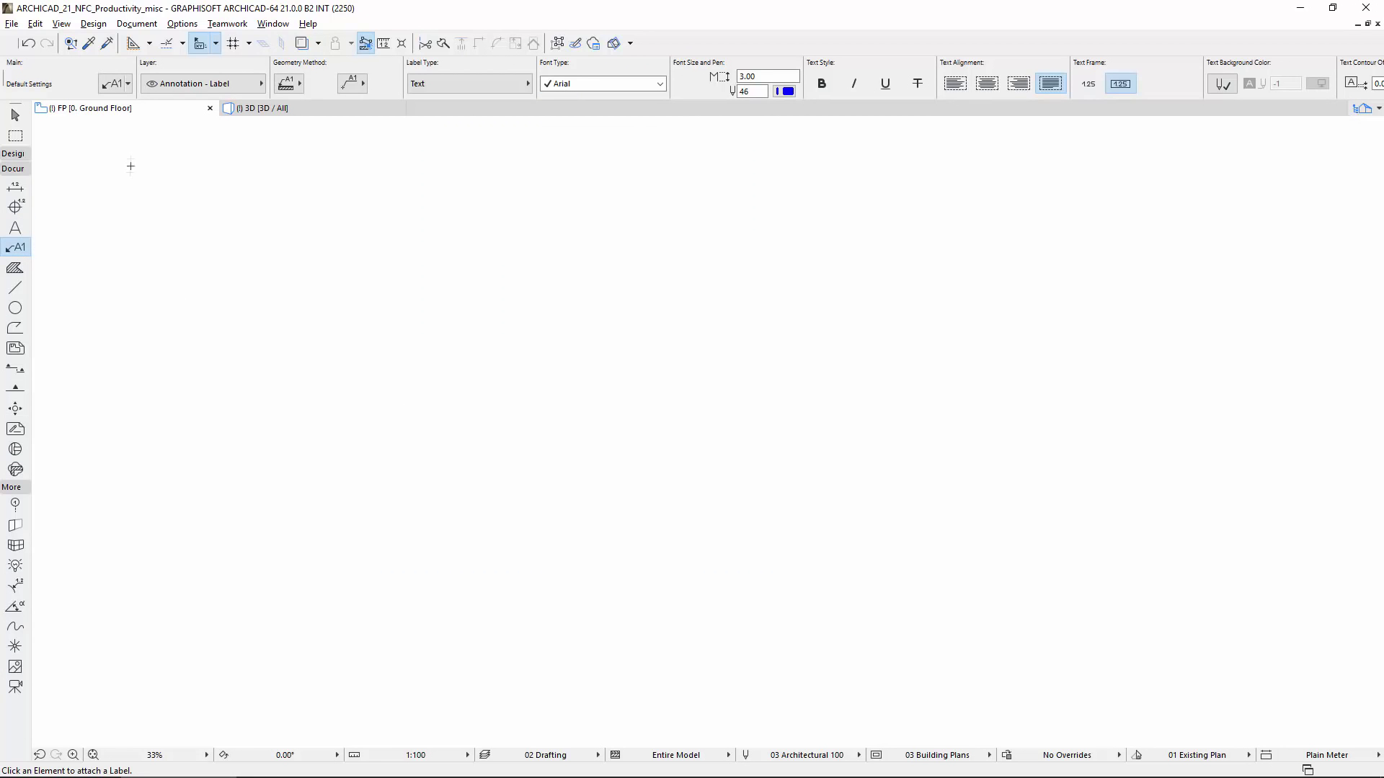
pyautogui.click(116, 85)
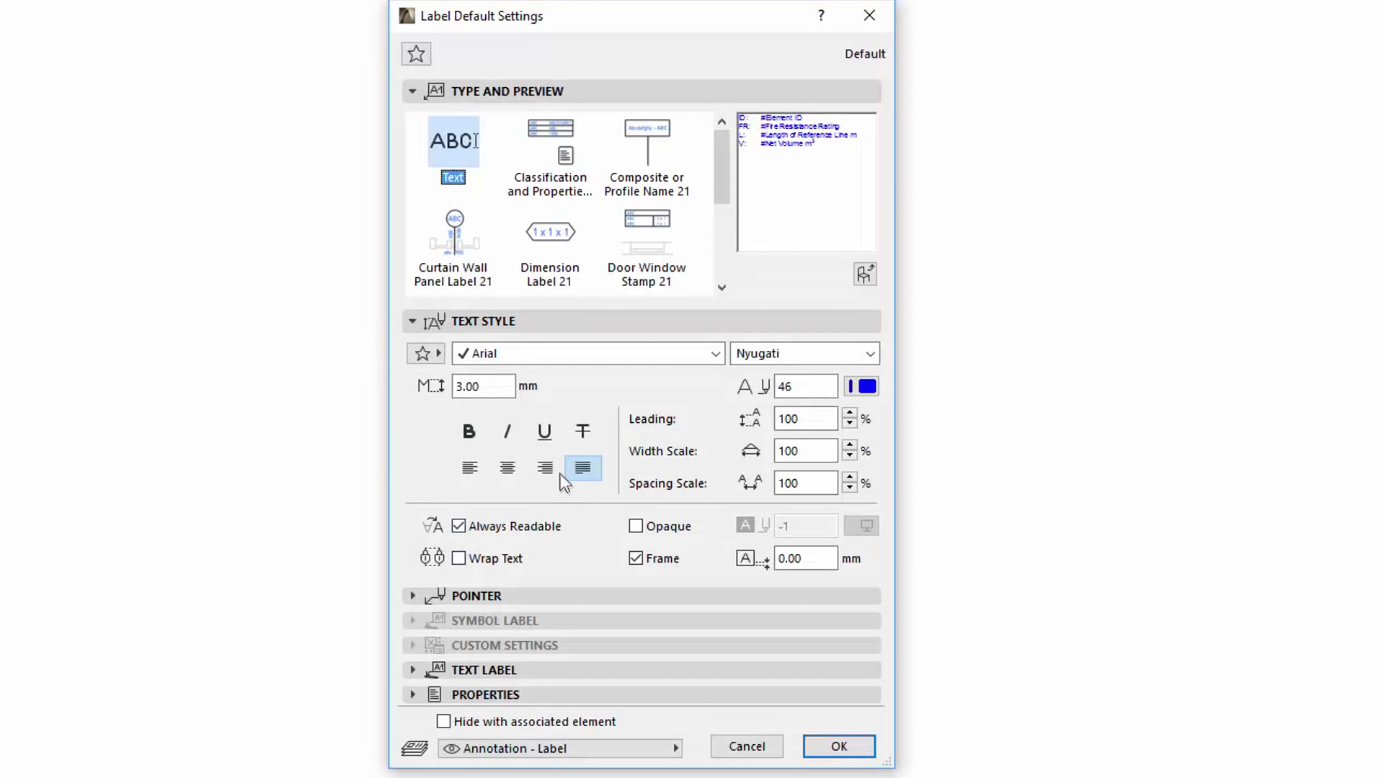
pyautogui.click(469, 468)
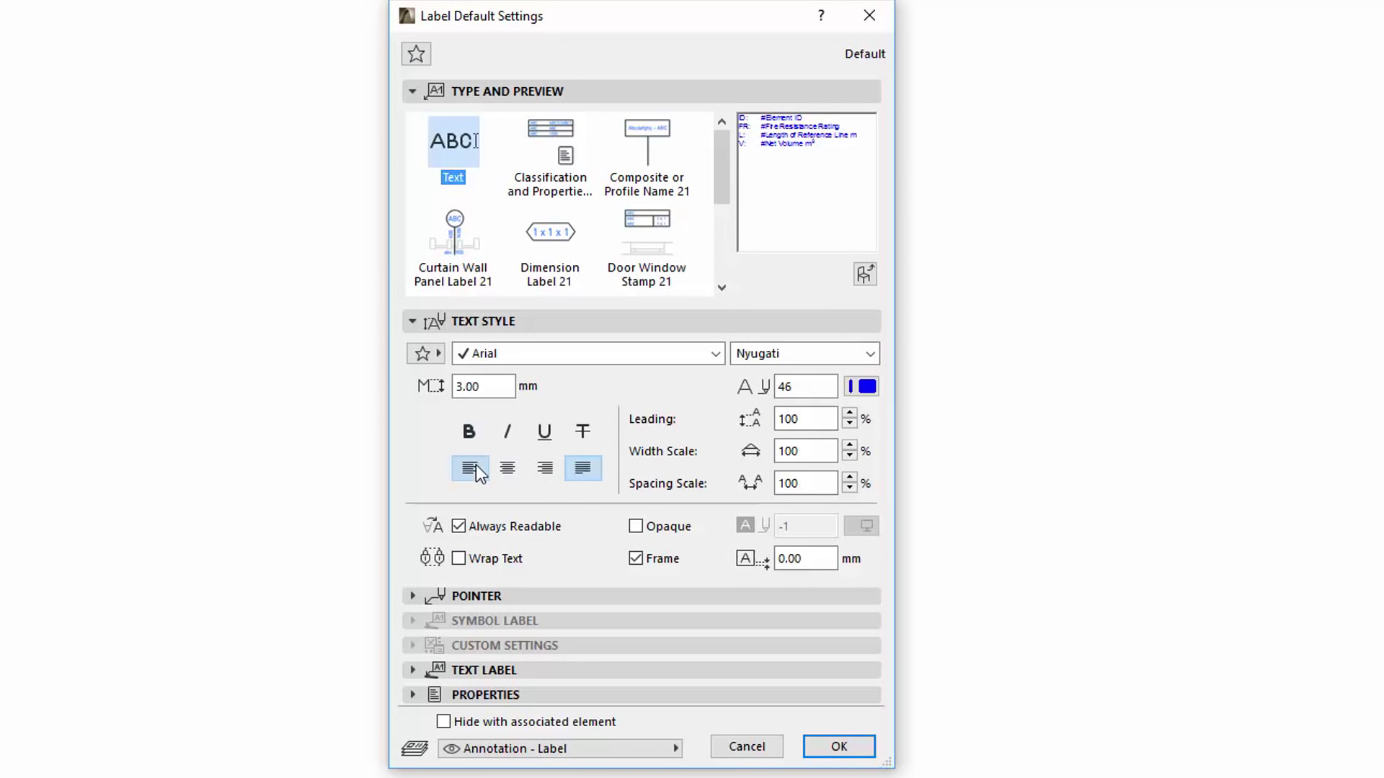
pyautogui.click(472, 430)
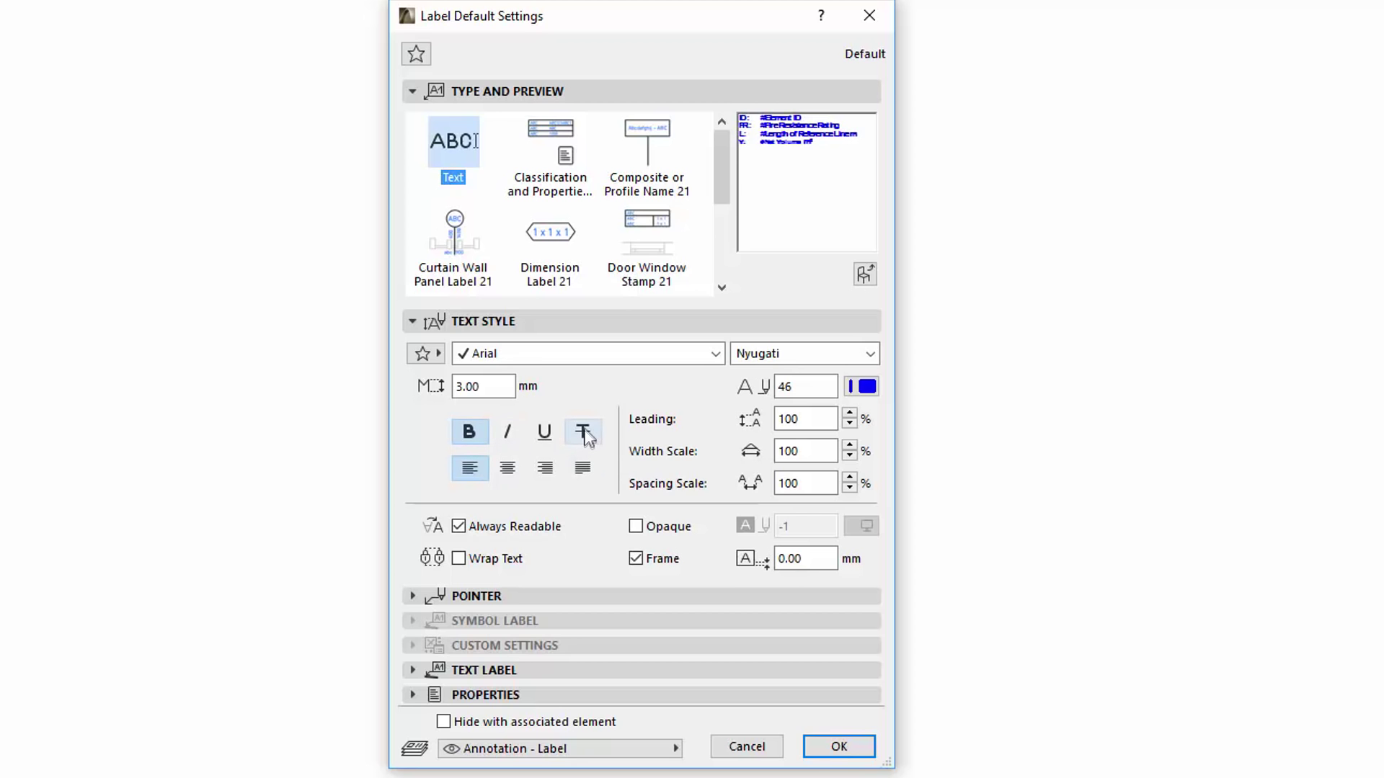
# Step: Try the Text - Mechanical and Text - Dimension style favorites with left alignment on the default label, then discard the changes
pyautogui.click(435, 356)
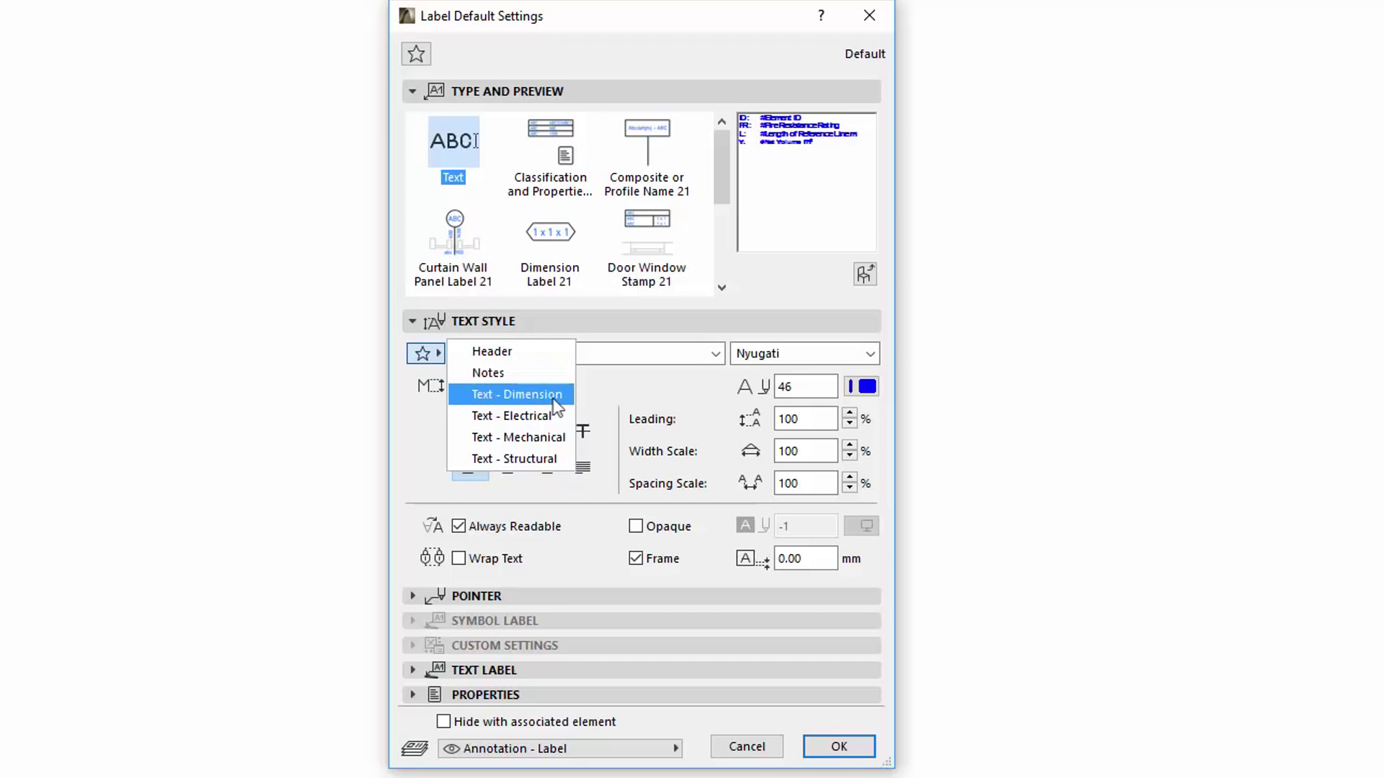
pyautogui.click(561, 436)
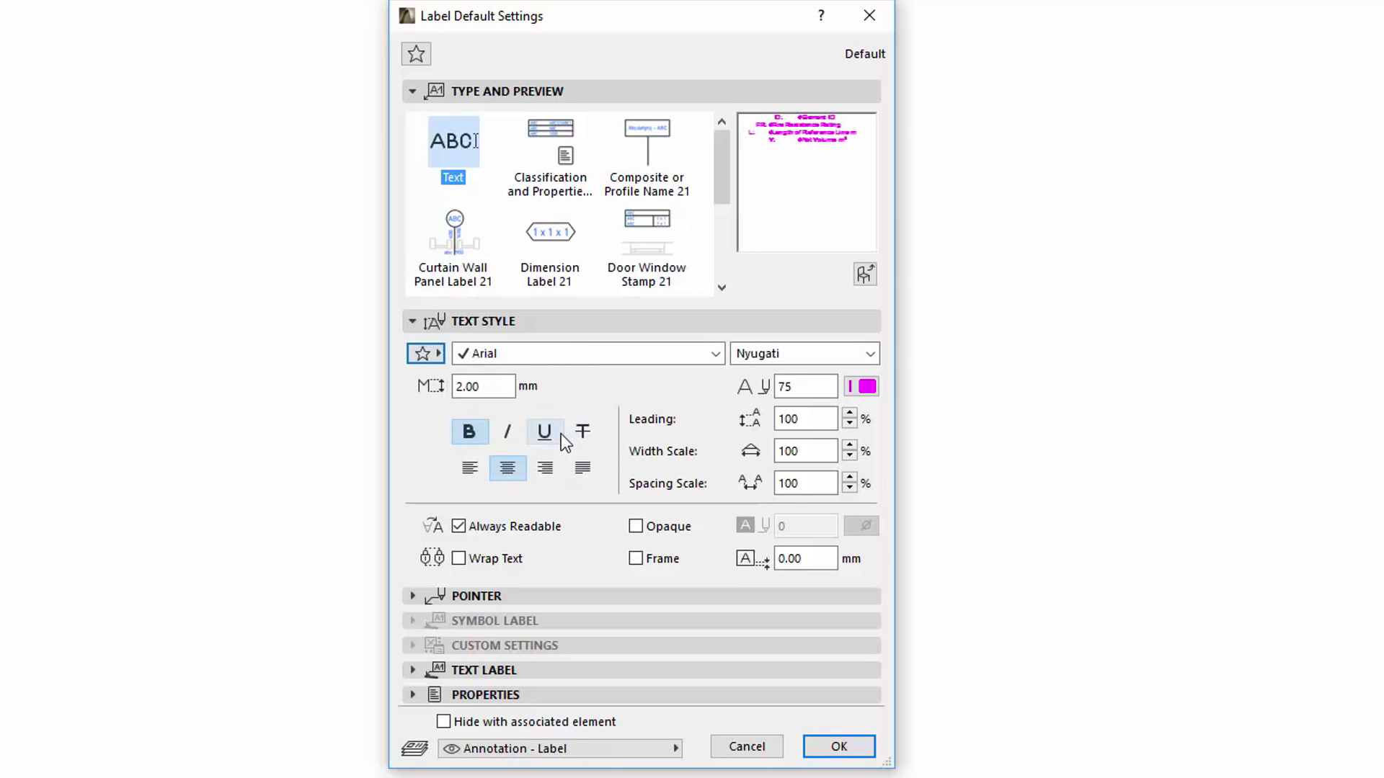
pyautogui.click(425, 353)
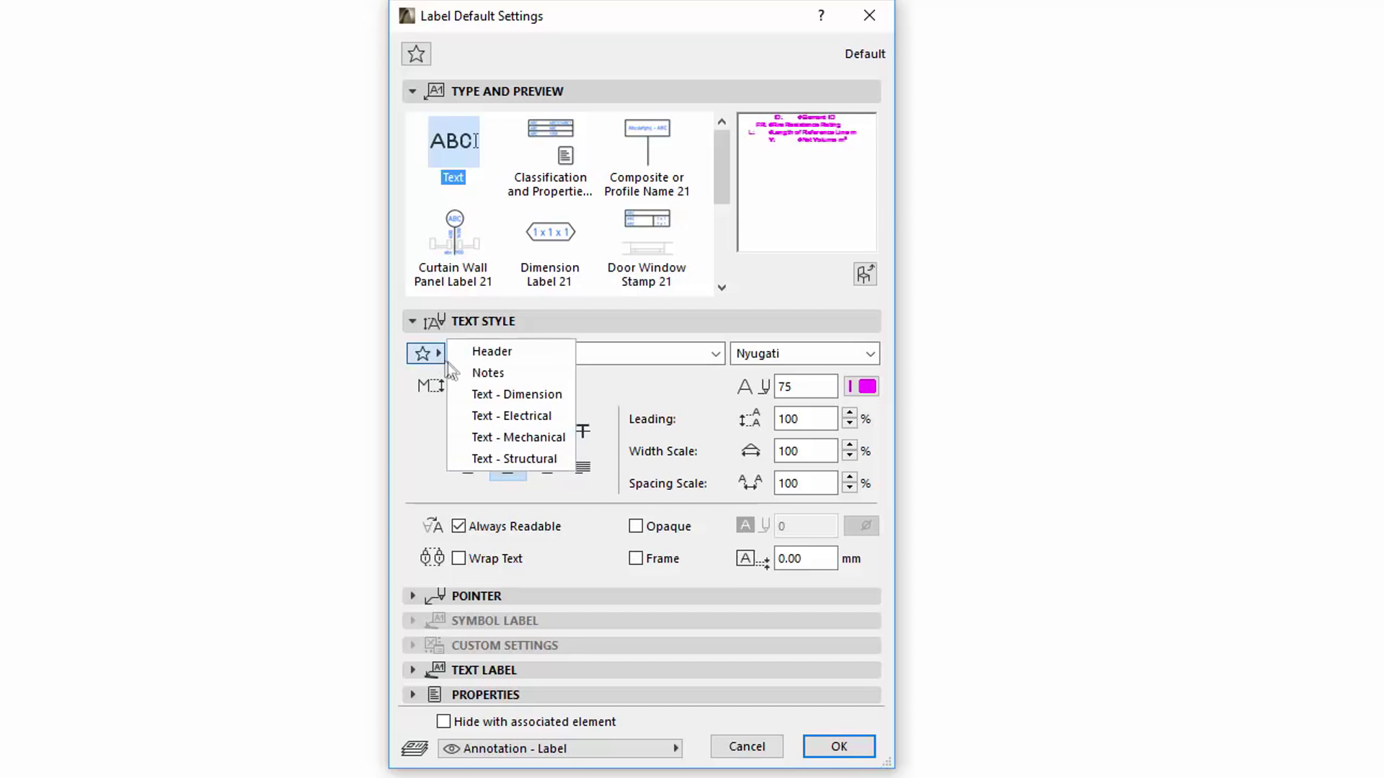
pyautogui.click(521, 393)
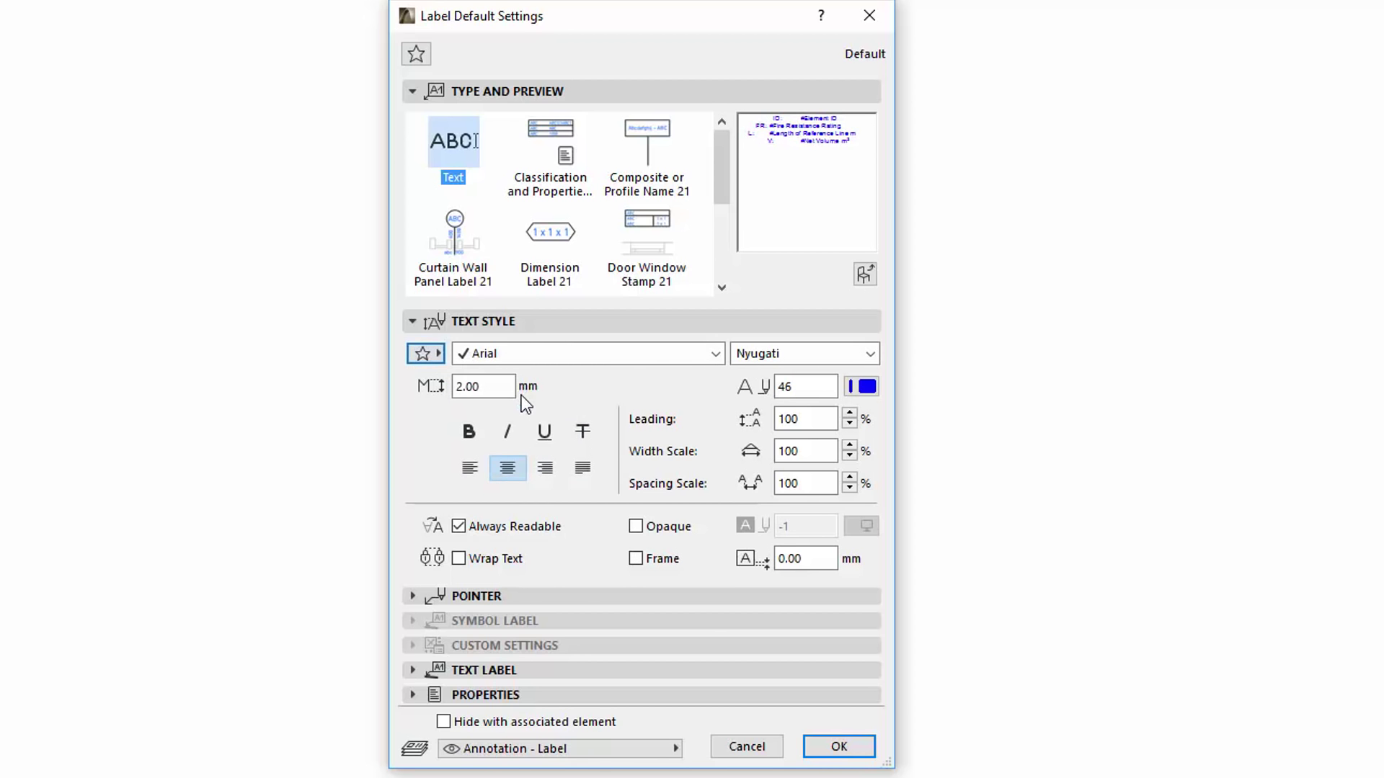
pyautogui.click(469, 468)
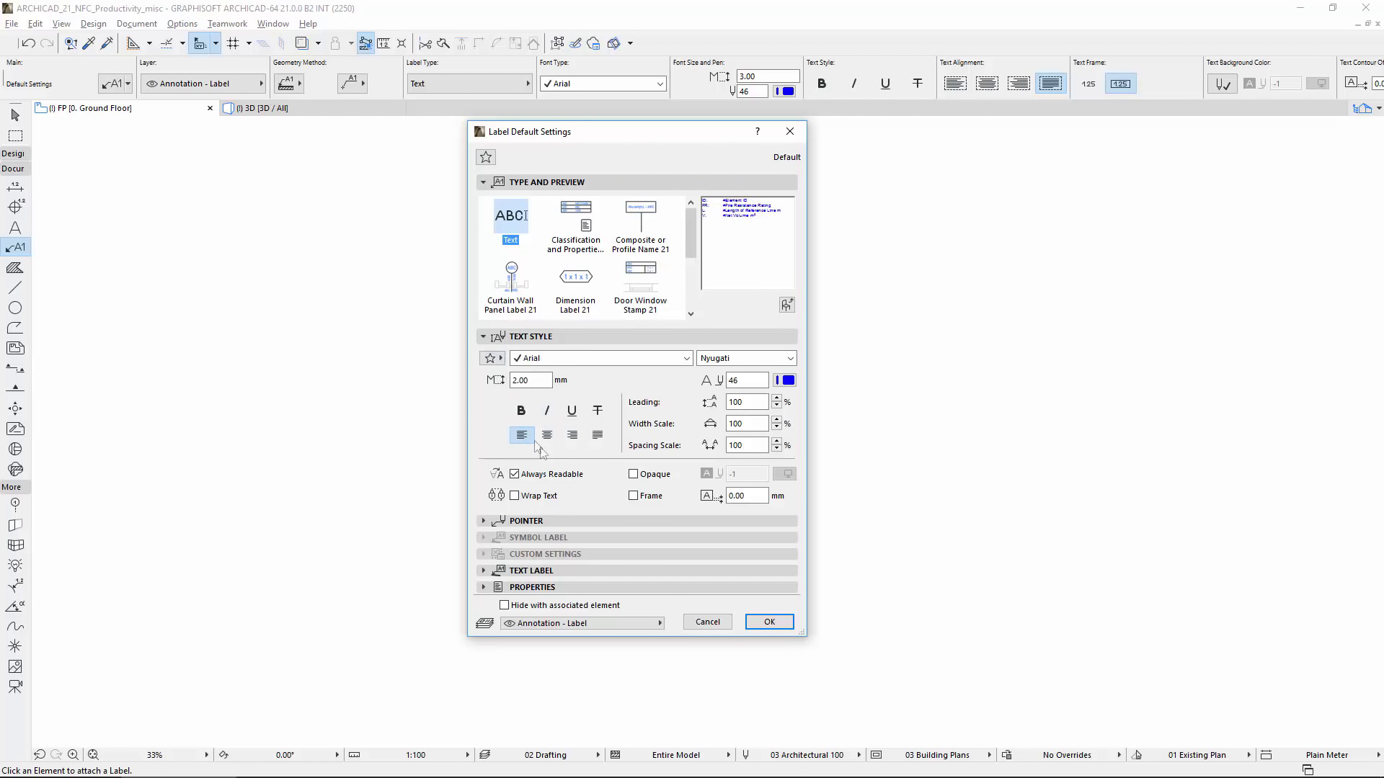
pyautogui.click(707, 621)
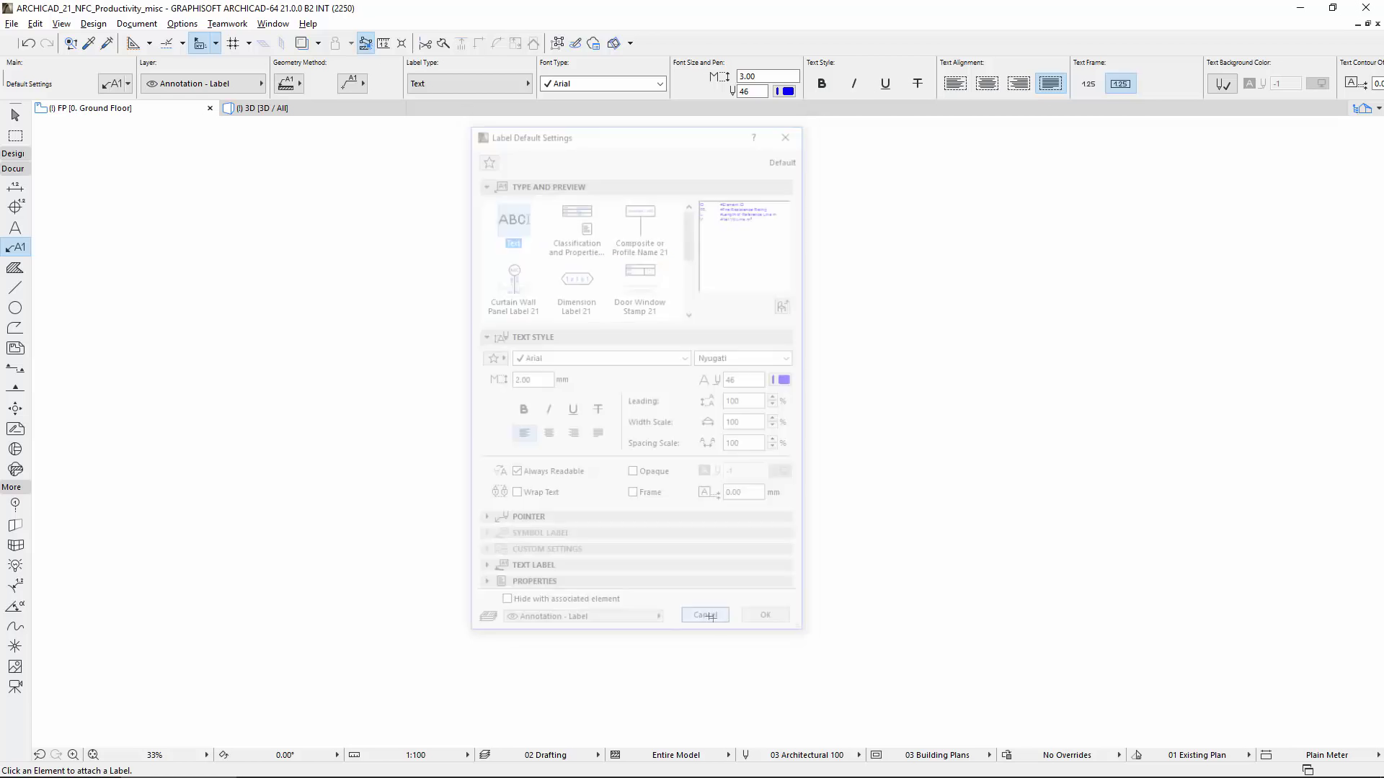
# Step: Look through the default text style settings and style favorites of the Dimension tool, and open the Level Dimension defaults
pyautogui.click(15, 186)
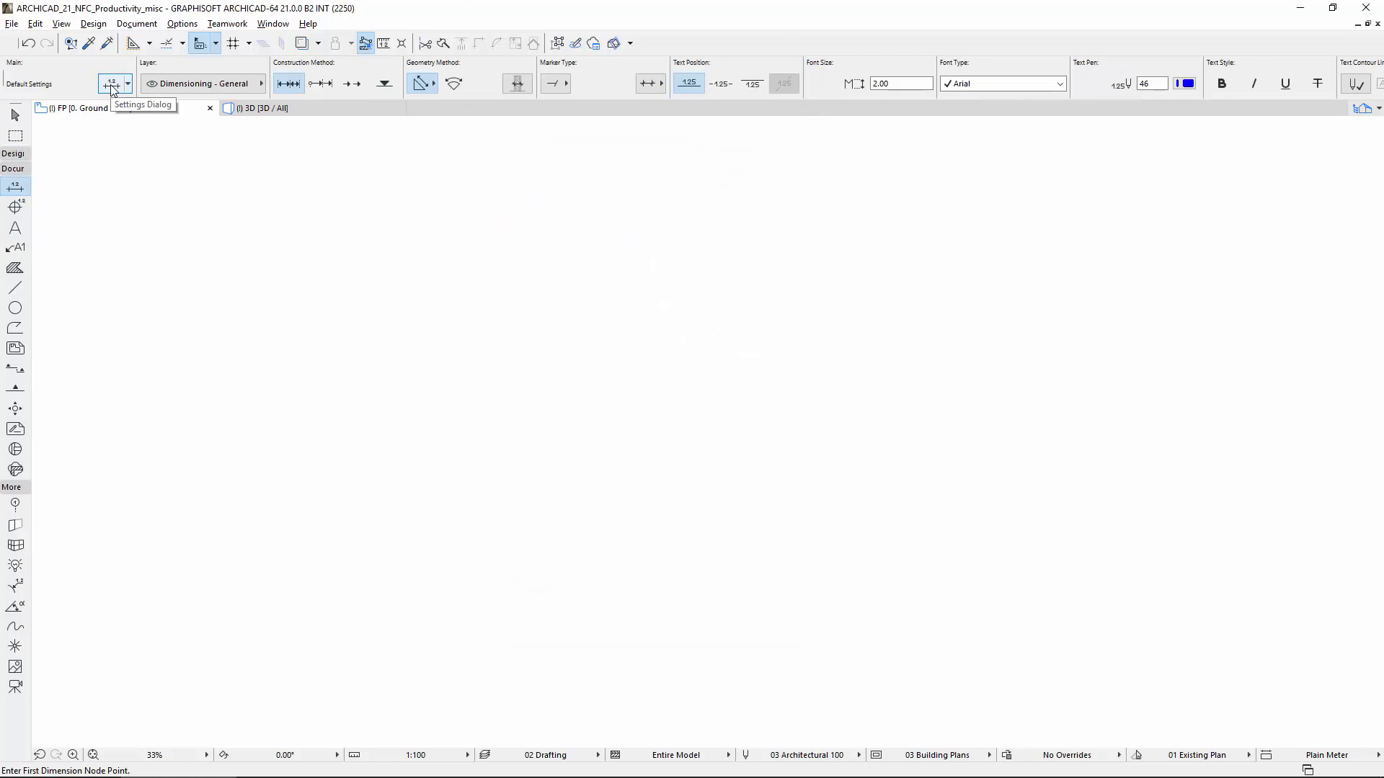
pyautogui.click(112, 88)
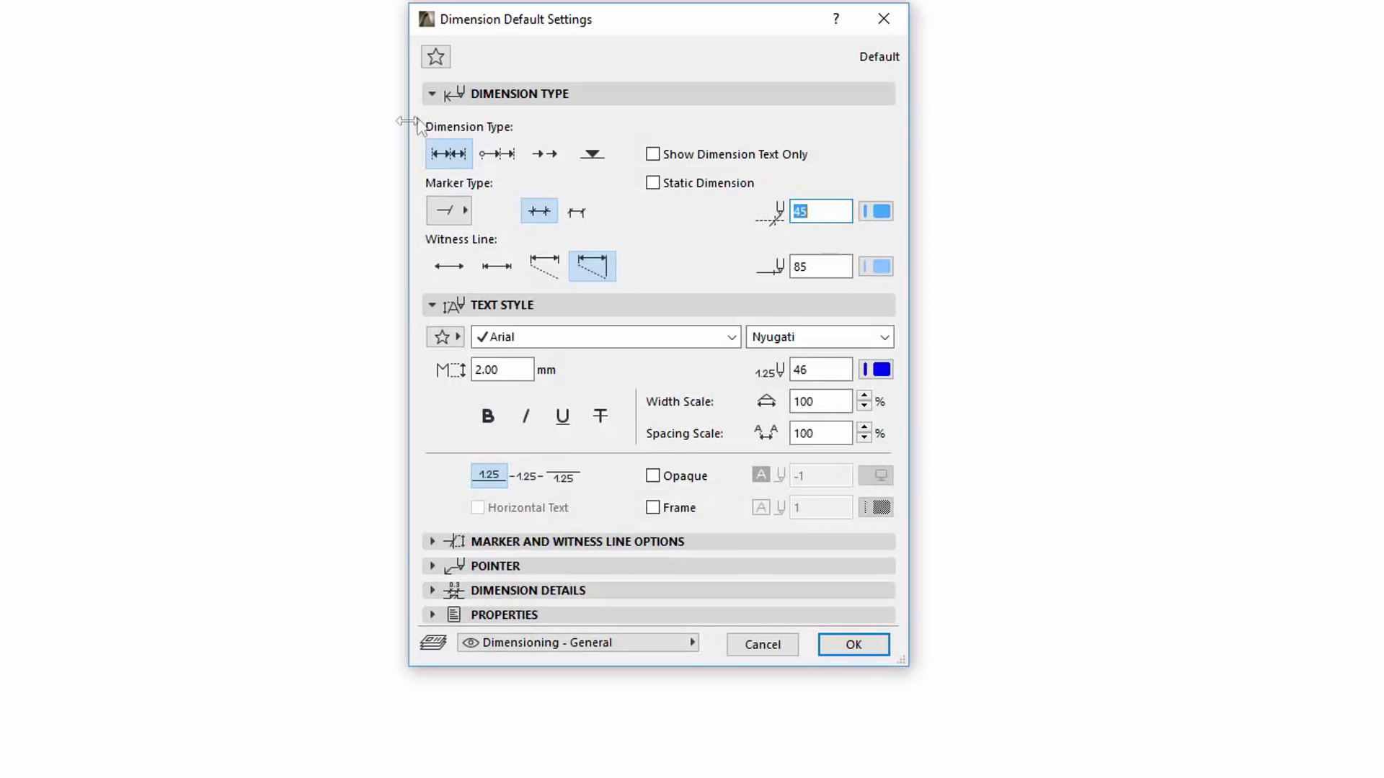
pyautogui.click(569, 94)
pyautogui.click(568, 94)
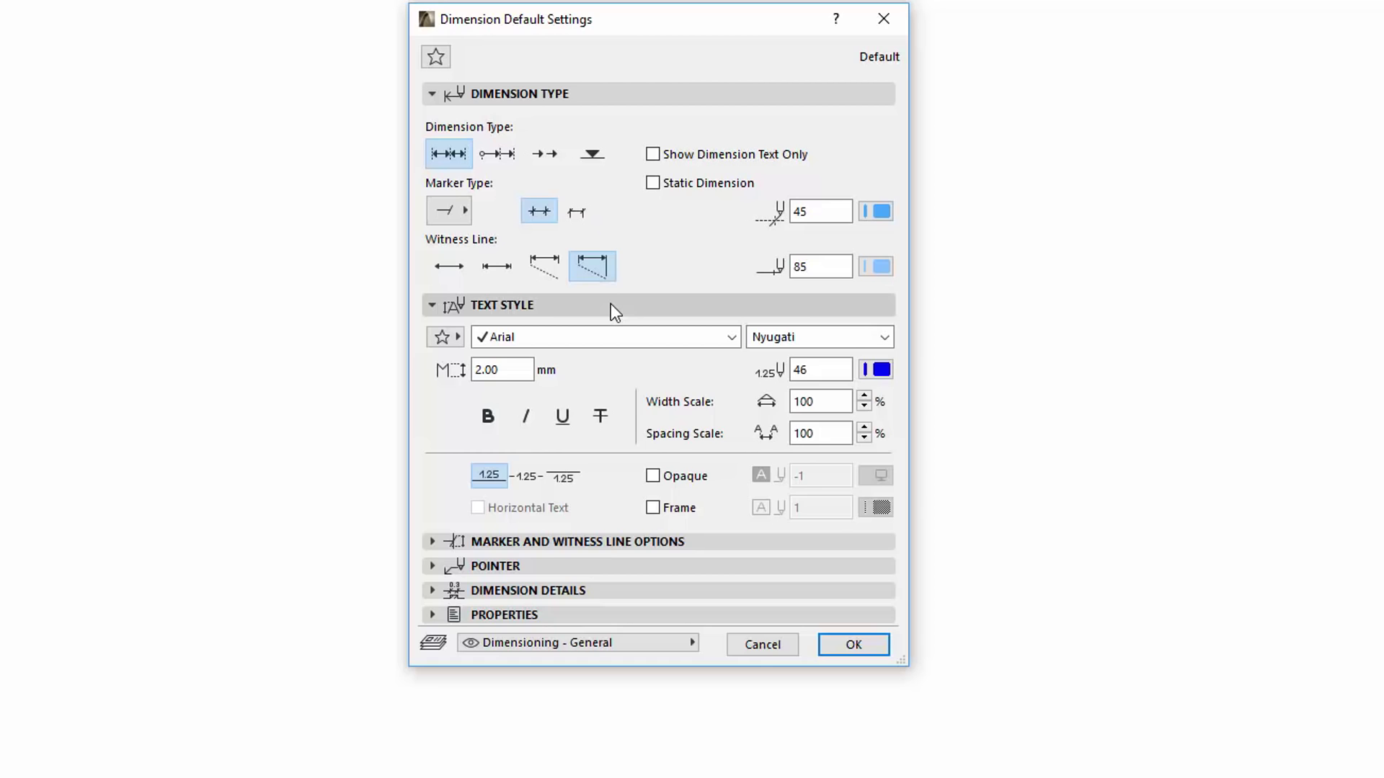
pyautogui.click(611, 304)
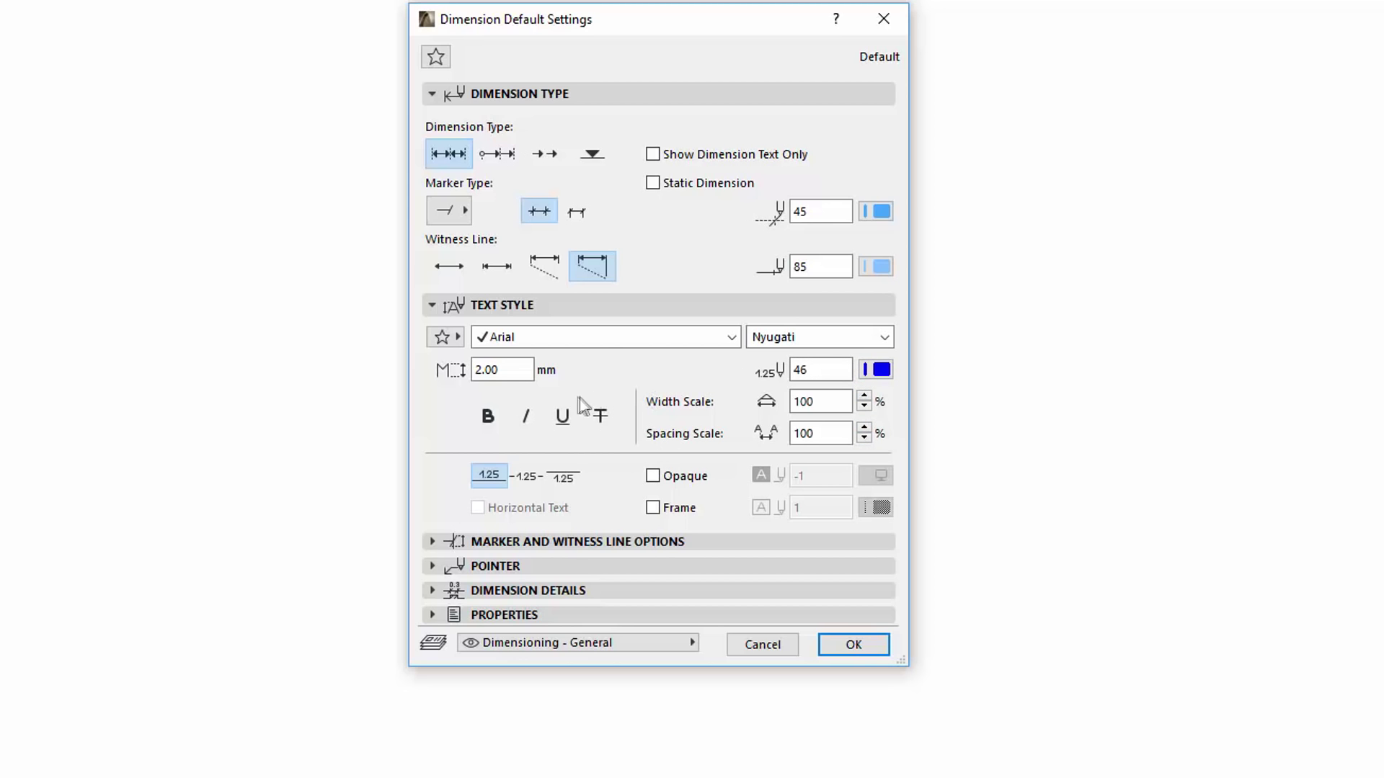
pyautogui.click(448, 338)
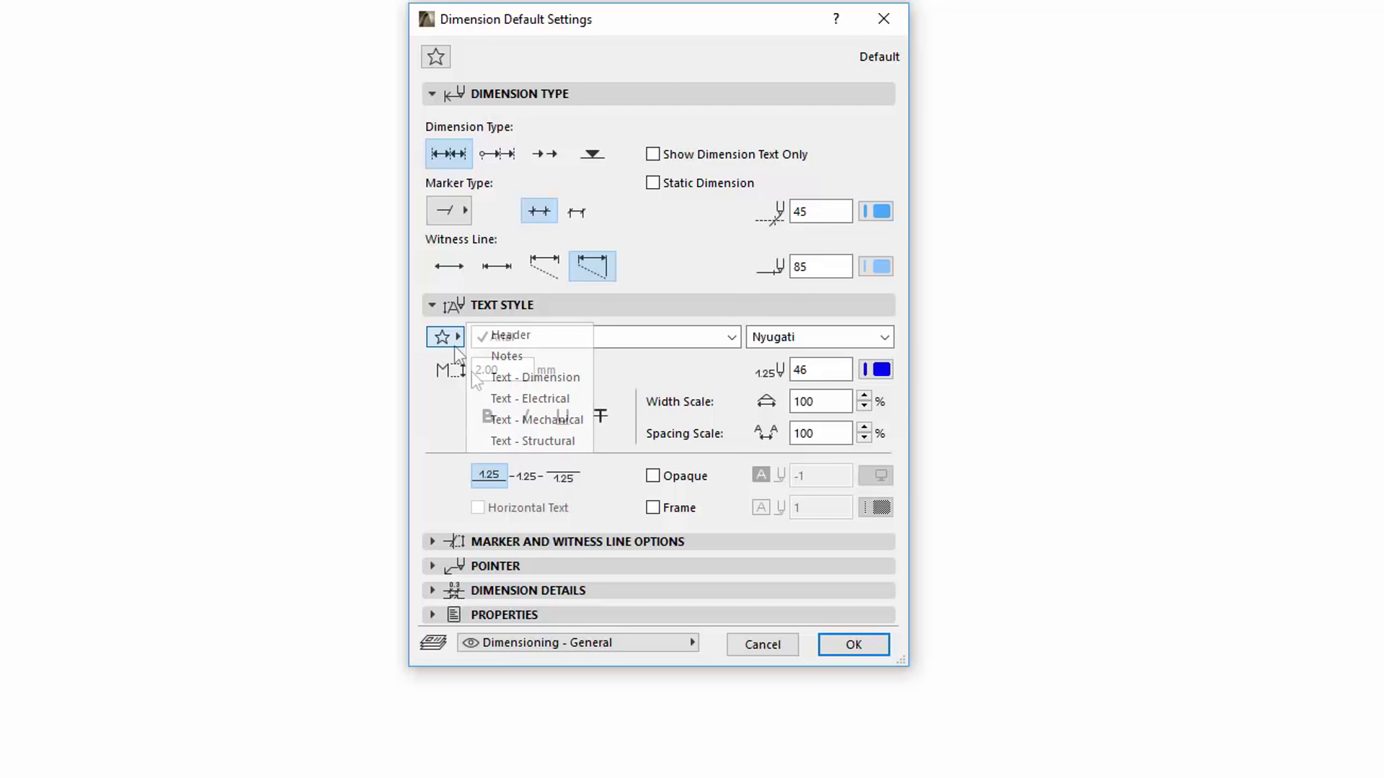
pyautogui.click(537, 419)
pyautogui.click(853, 644)
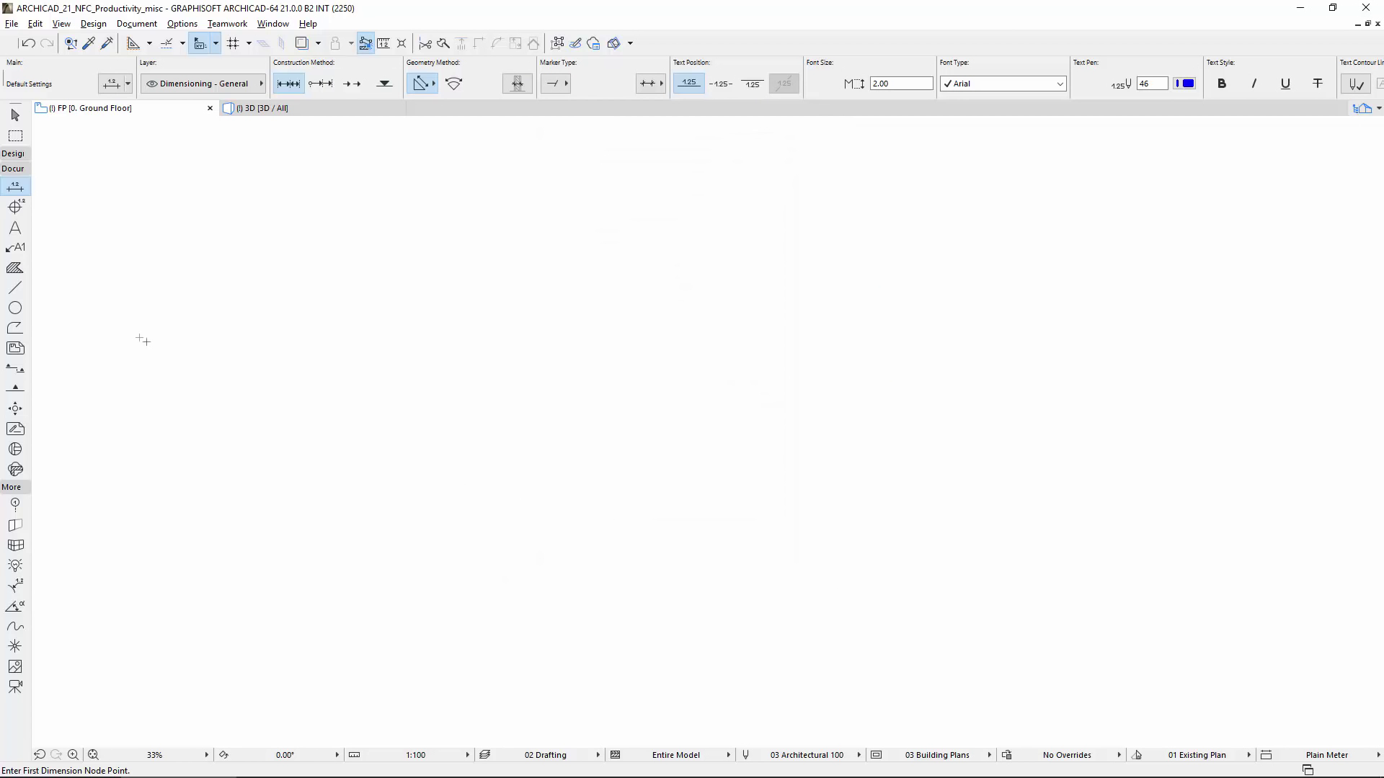
pyautogui.doubleClick(15, 207)
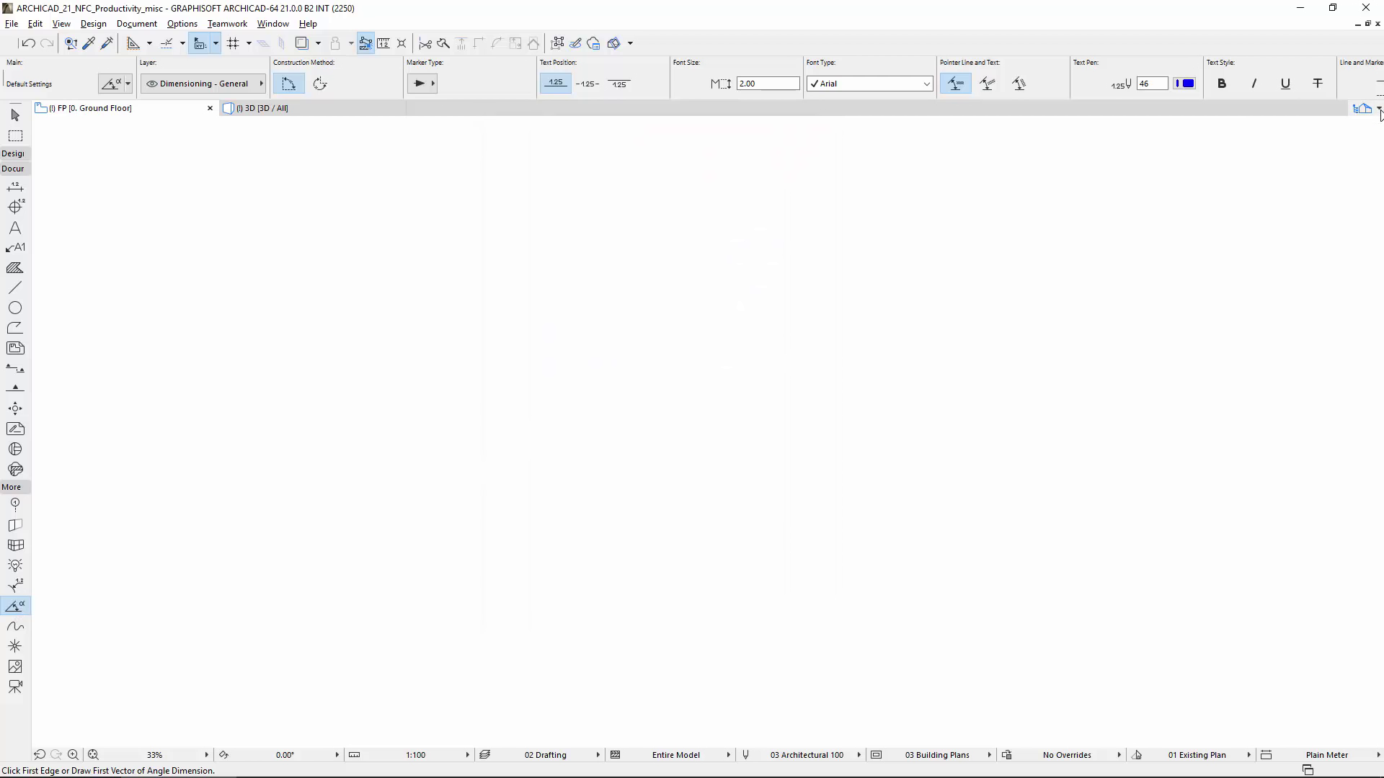
# Step: Open the IES-05 Object Inventory schedule from the project's element schedules
pyautogui.click(1375, 110)
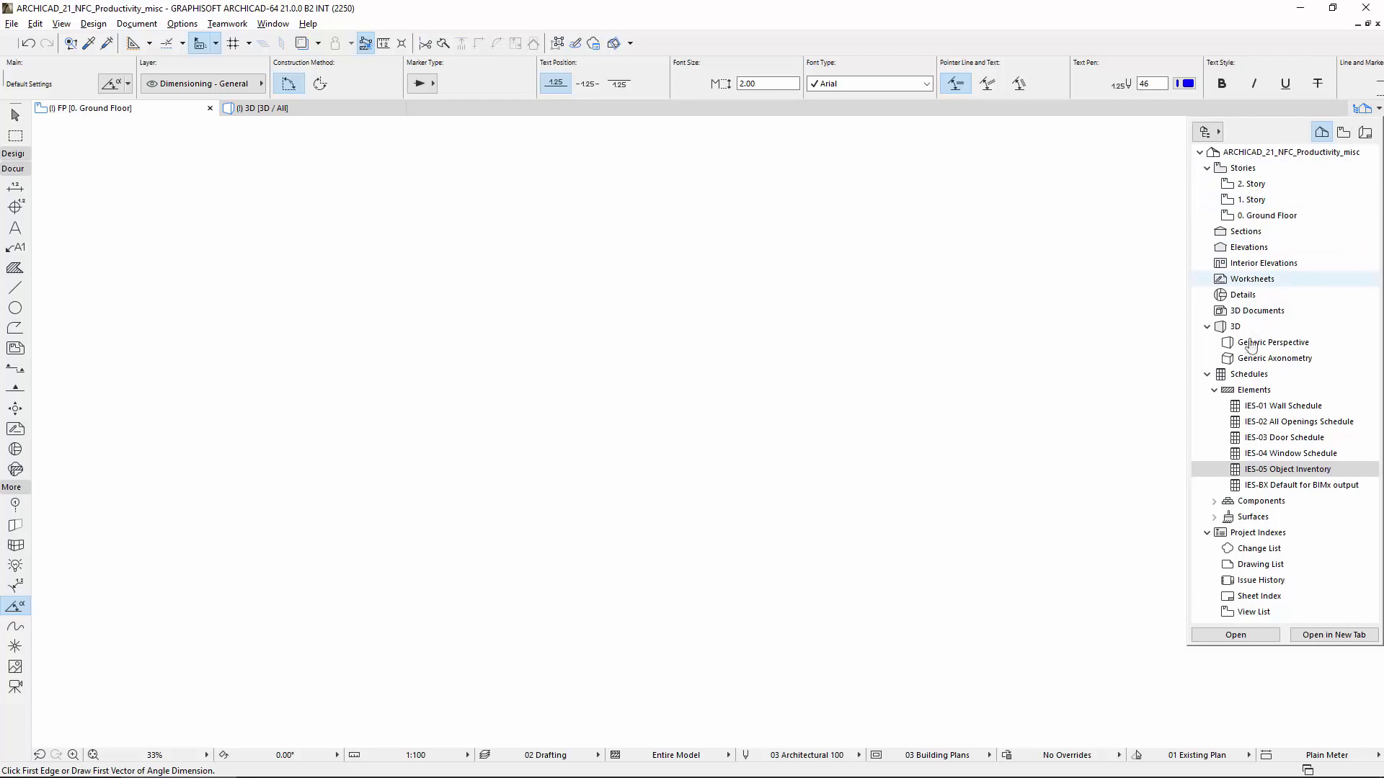
pyautogui.click(1256, 472)
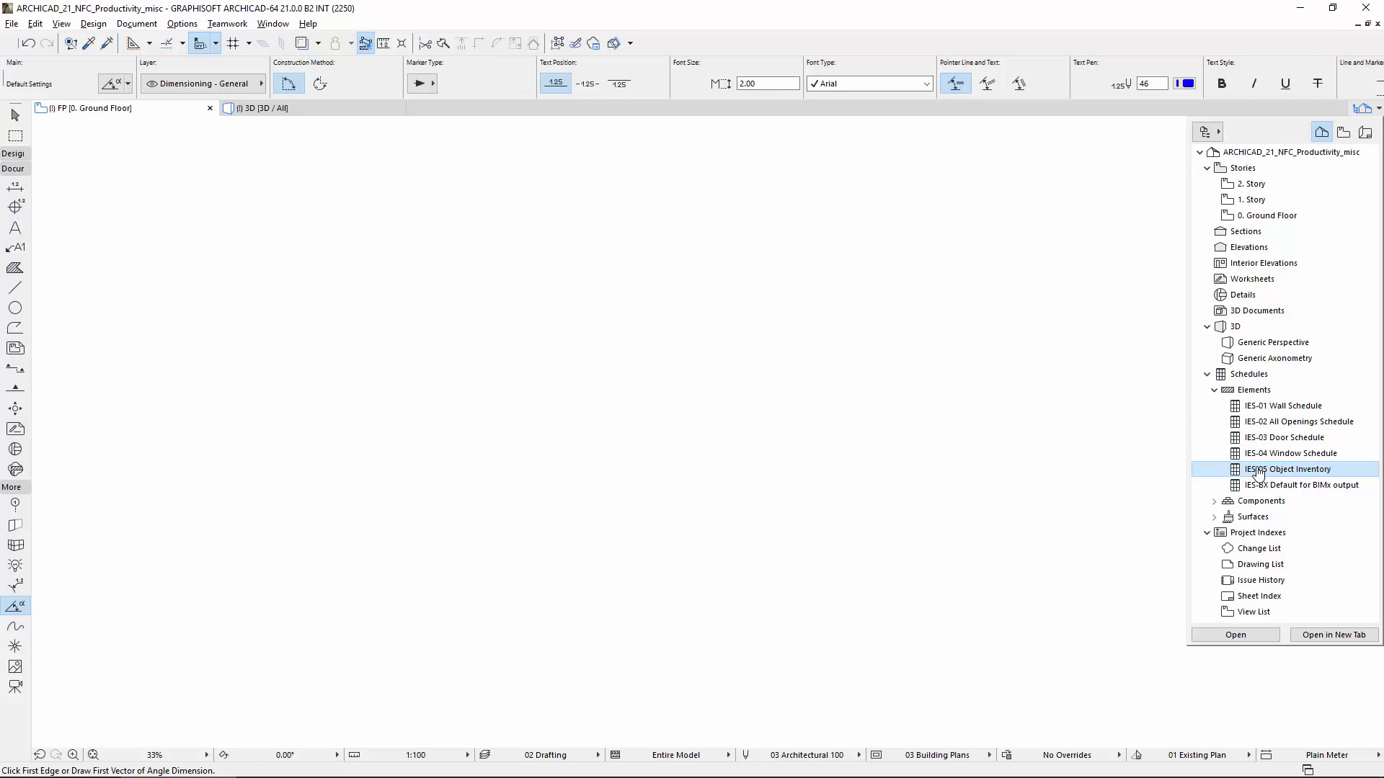
pyautogui.doubleClick(1256, 471)
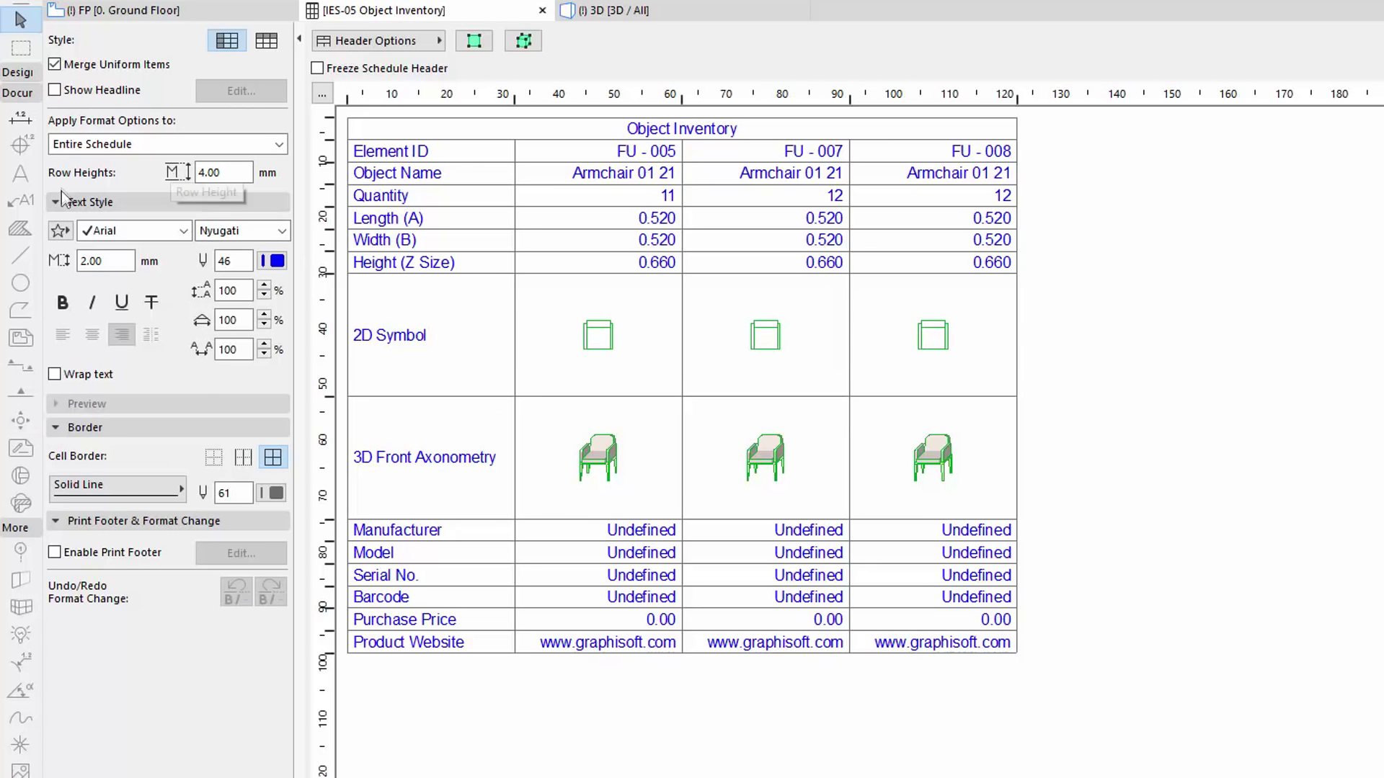
# Step: Collapse and re-expand the schedule's format option sections, and set the entire schedule's text to italic
pyautogui.click(88, 205)
pyautogui.click(90, 249)
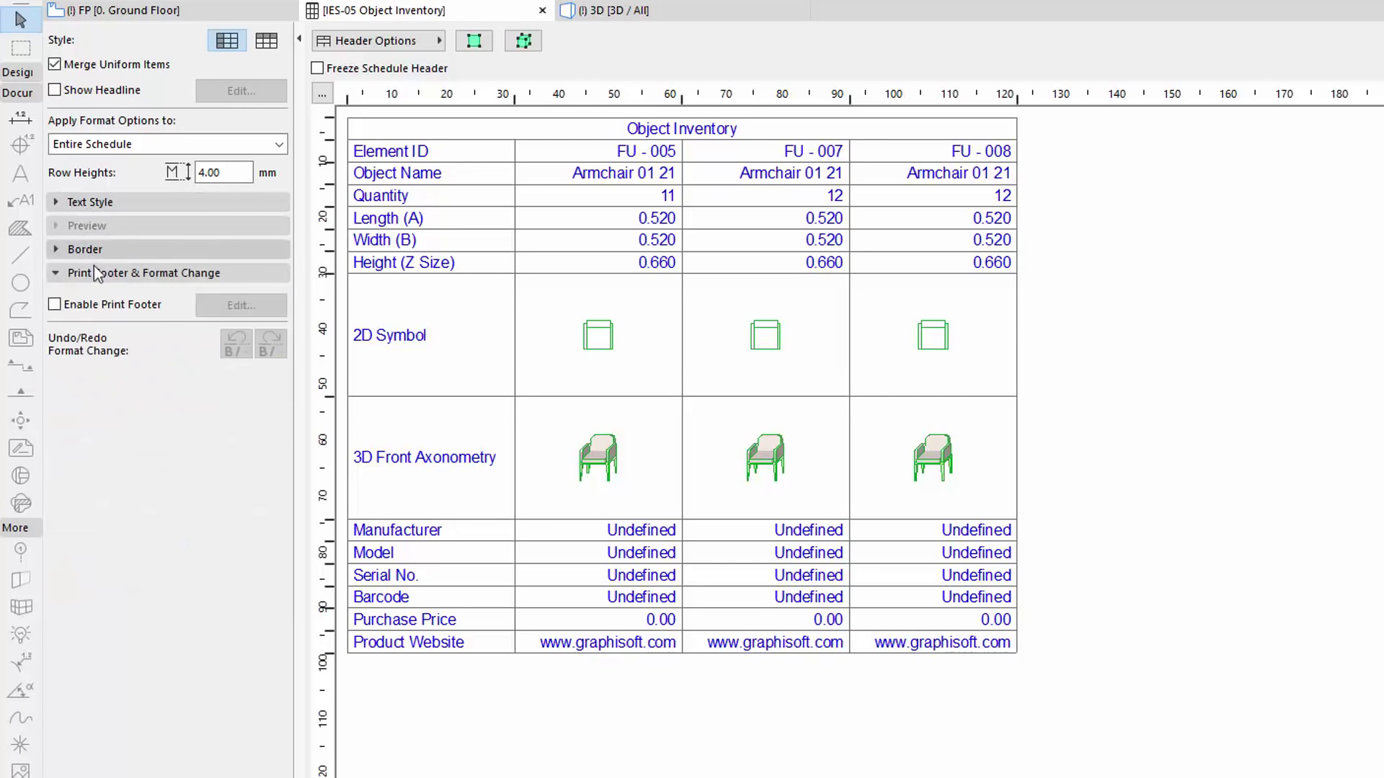
pyautogui.click(101, 277)
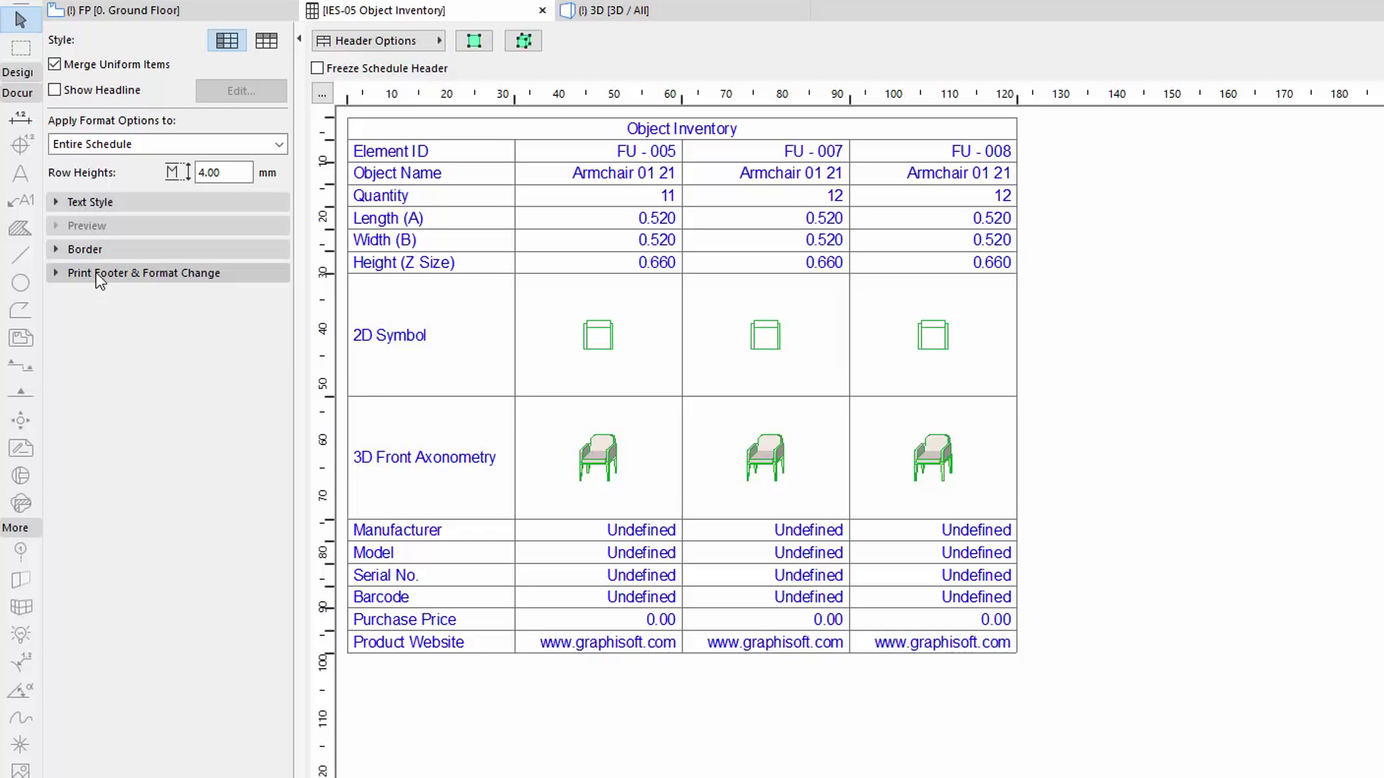
pyautogui.click(96, 273)
pyautogui.click(99, 250)
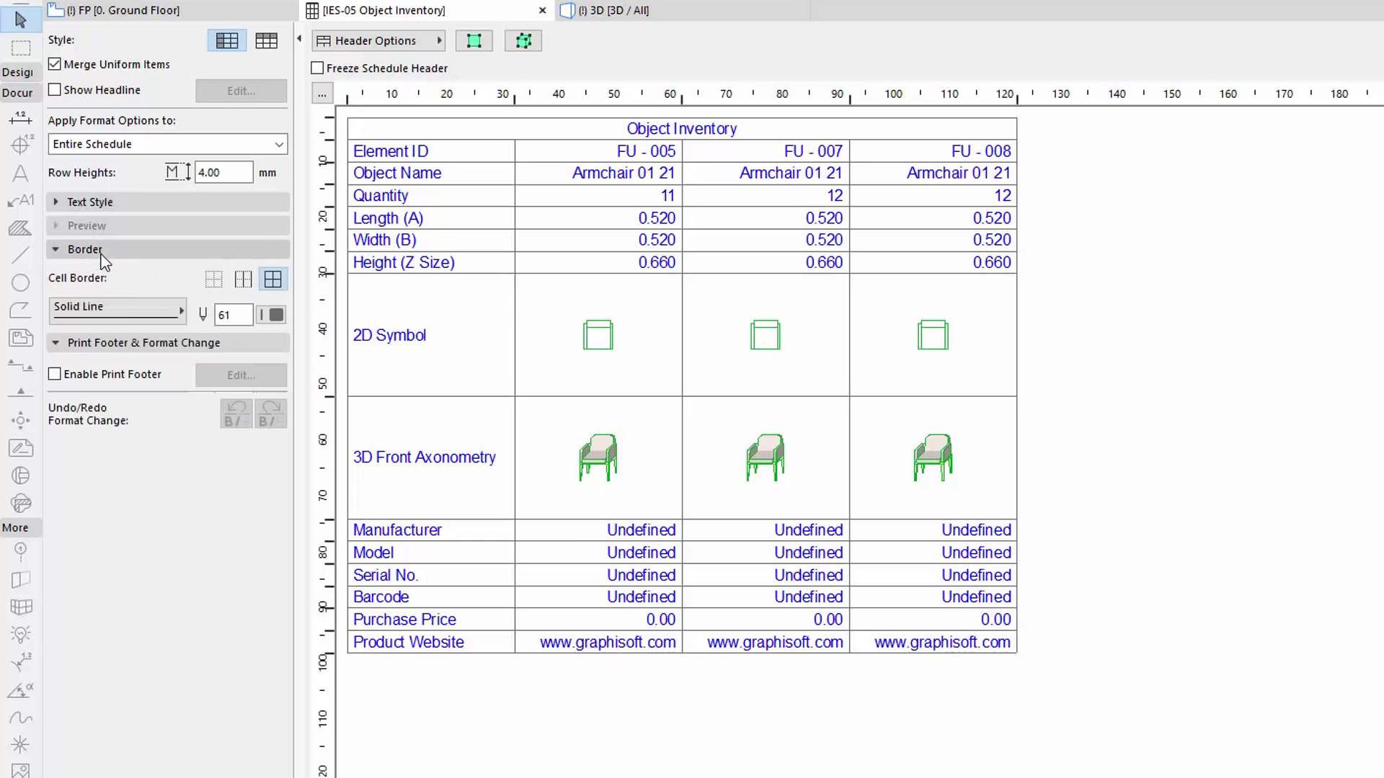
pyautogui.click(105, 205)
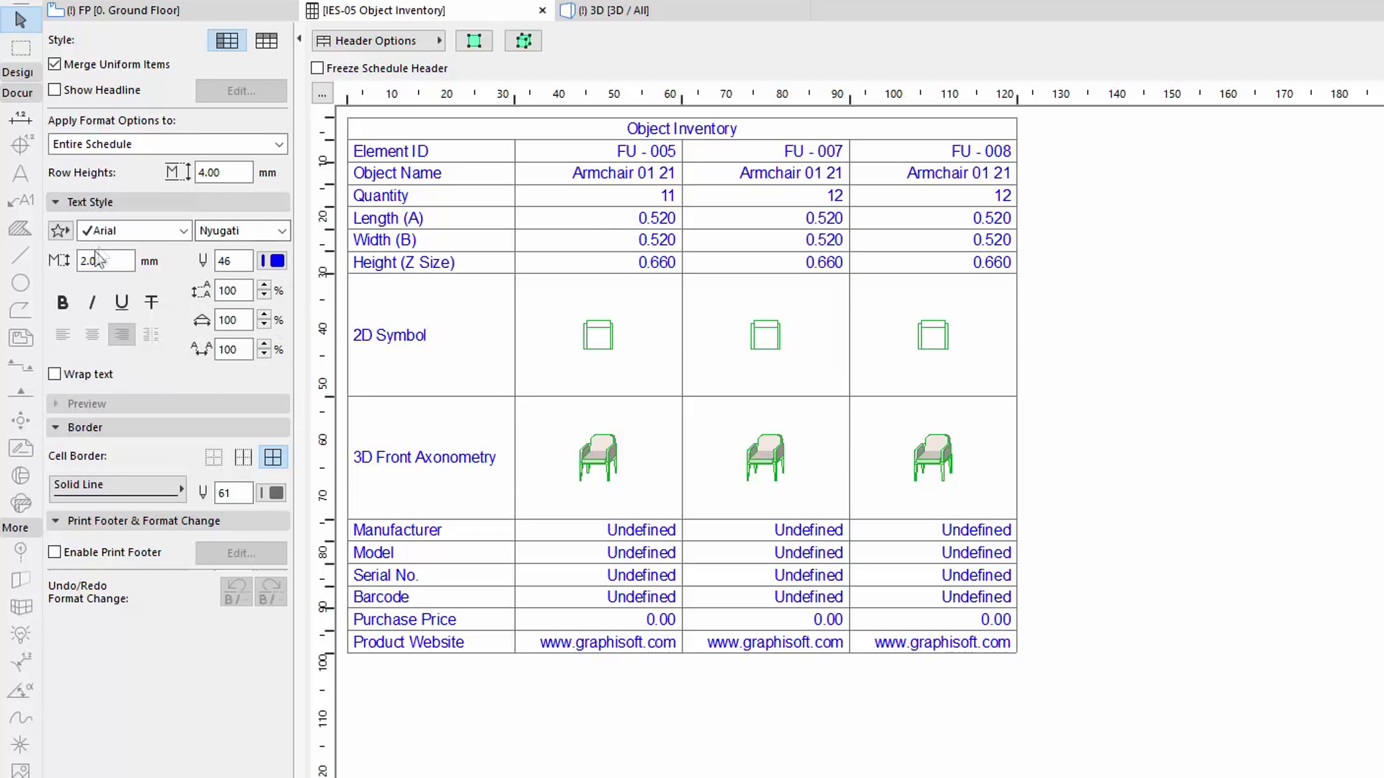
pyautogui.click(91, 302)
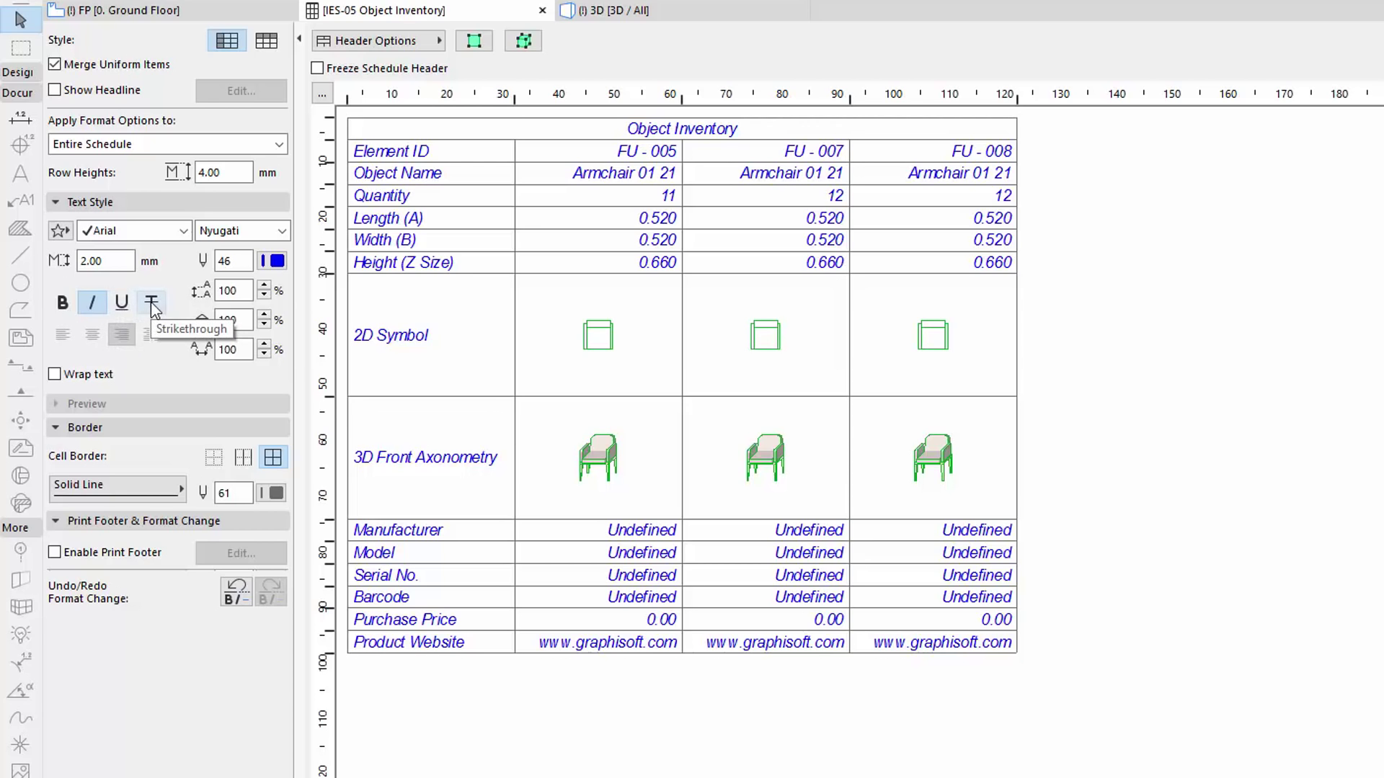
# Step: Apply the Text - Mechanical style favorite to the header of the Object Inventory schedule only
pyautogui.click(279, 145)
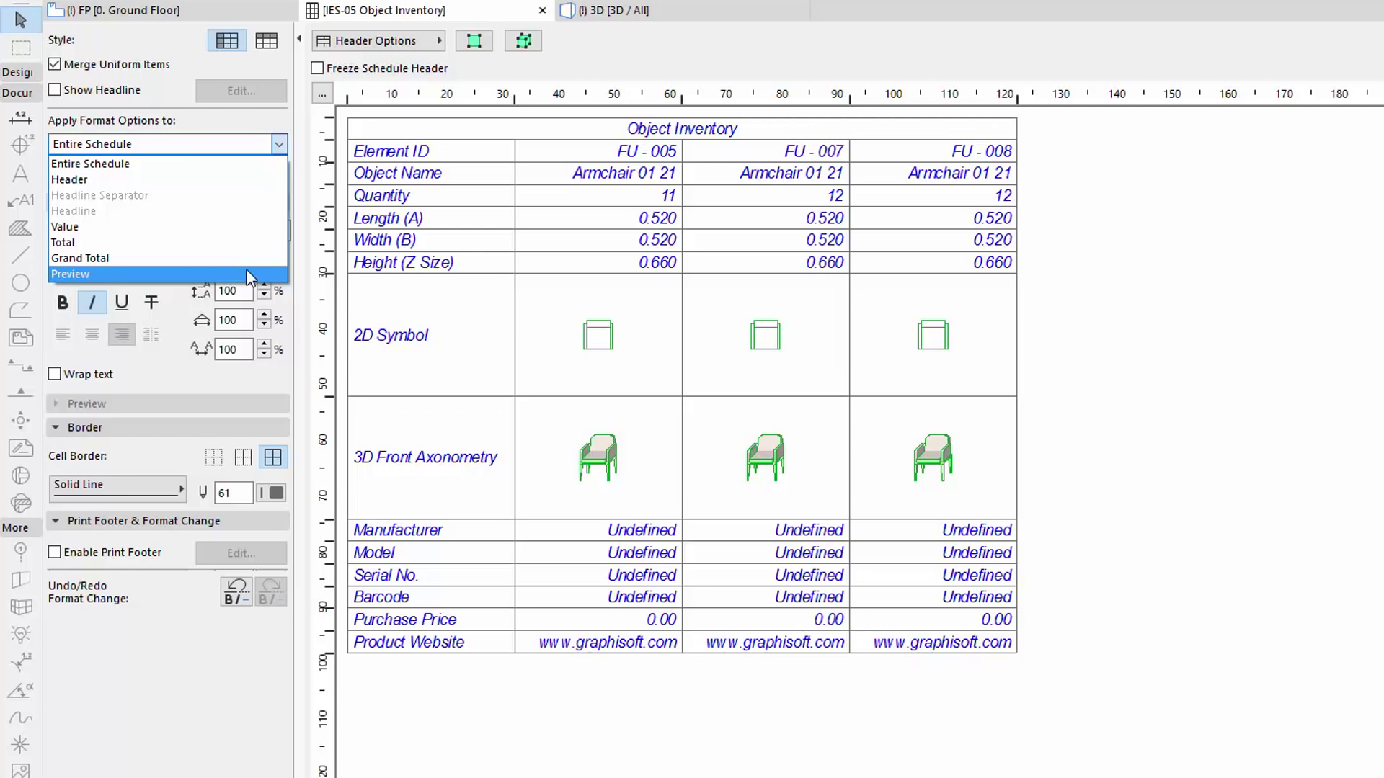
pyautogui.click(246, 179)
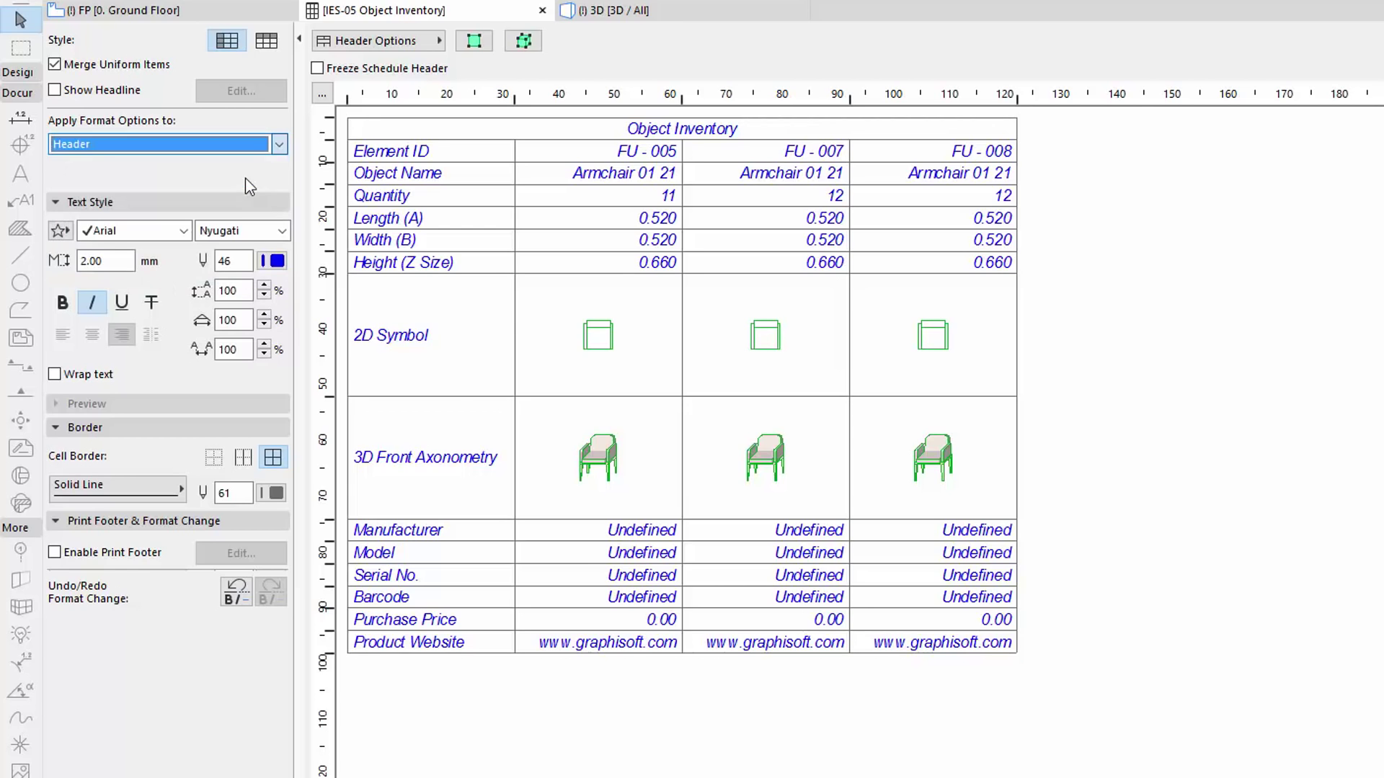
pyautogui.click(69, 232)
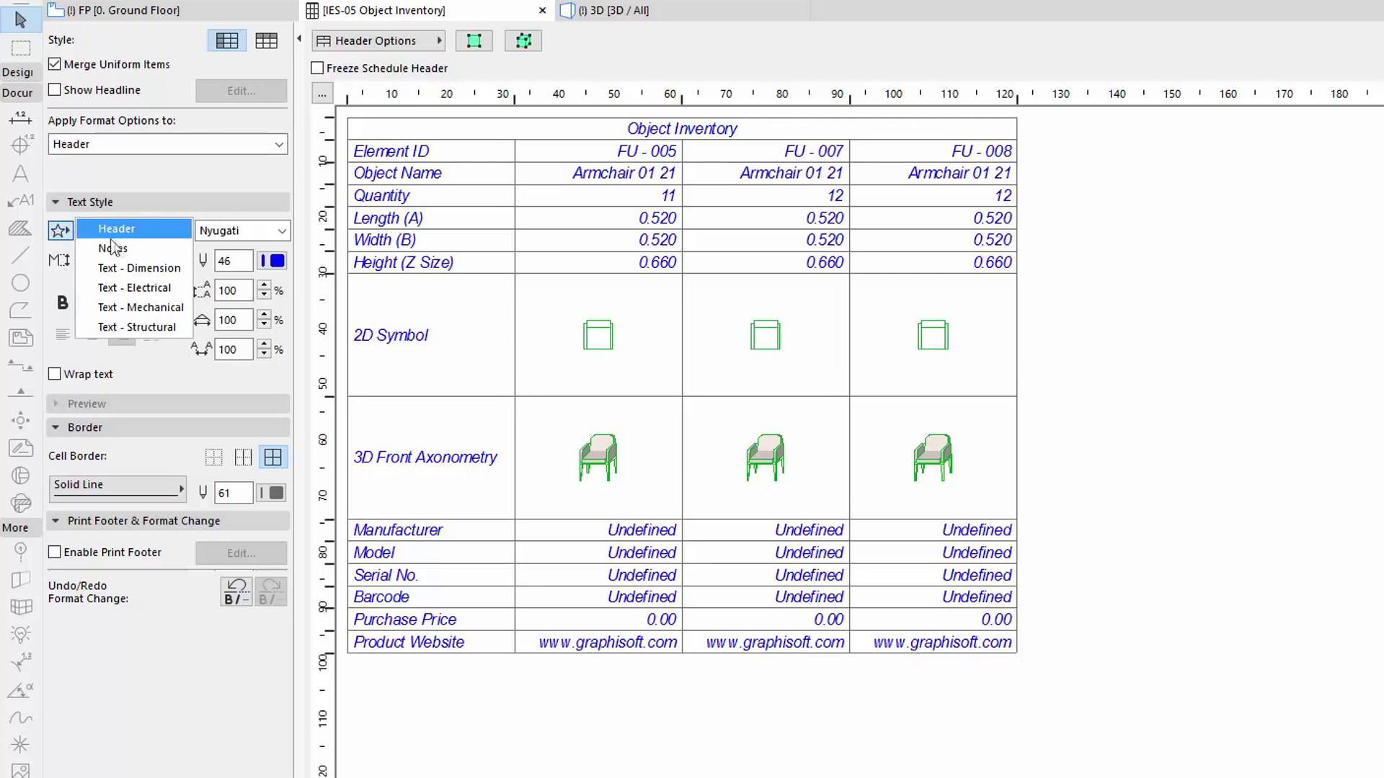
pyautogui.click(178, 308)
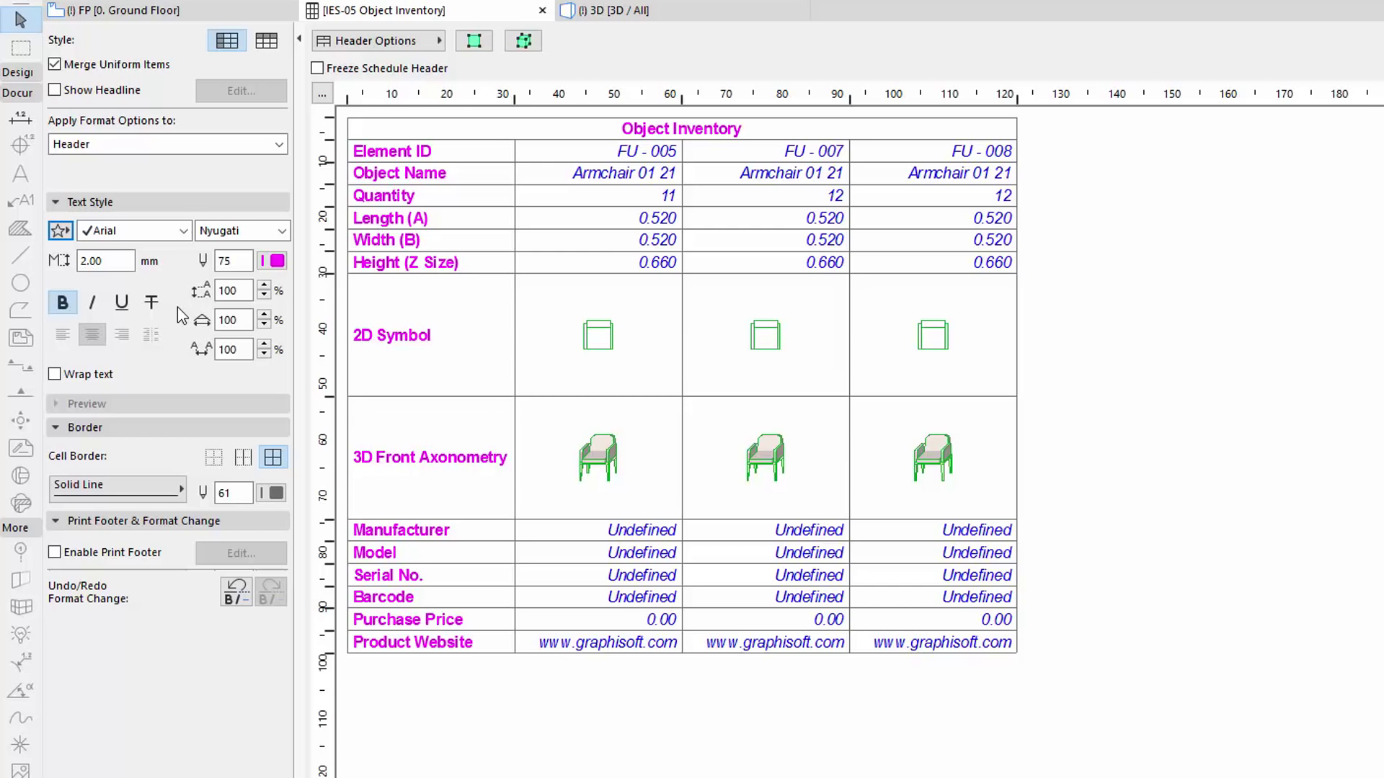
# Step: Apply the Text - Structural style favorite to only the value cells of the Object Inventory schedule
pyautogui.click(177, 145)
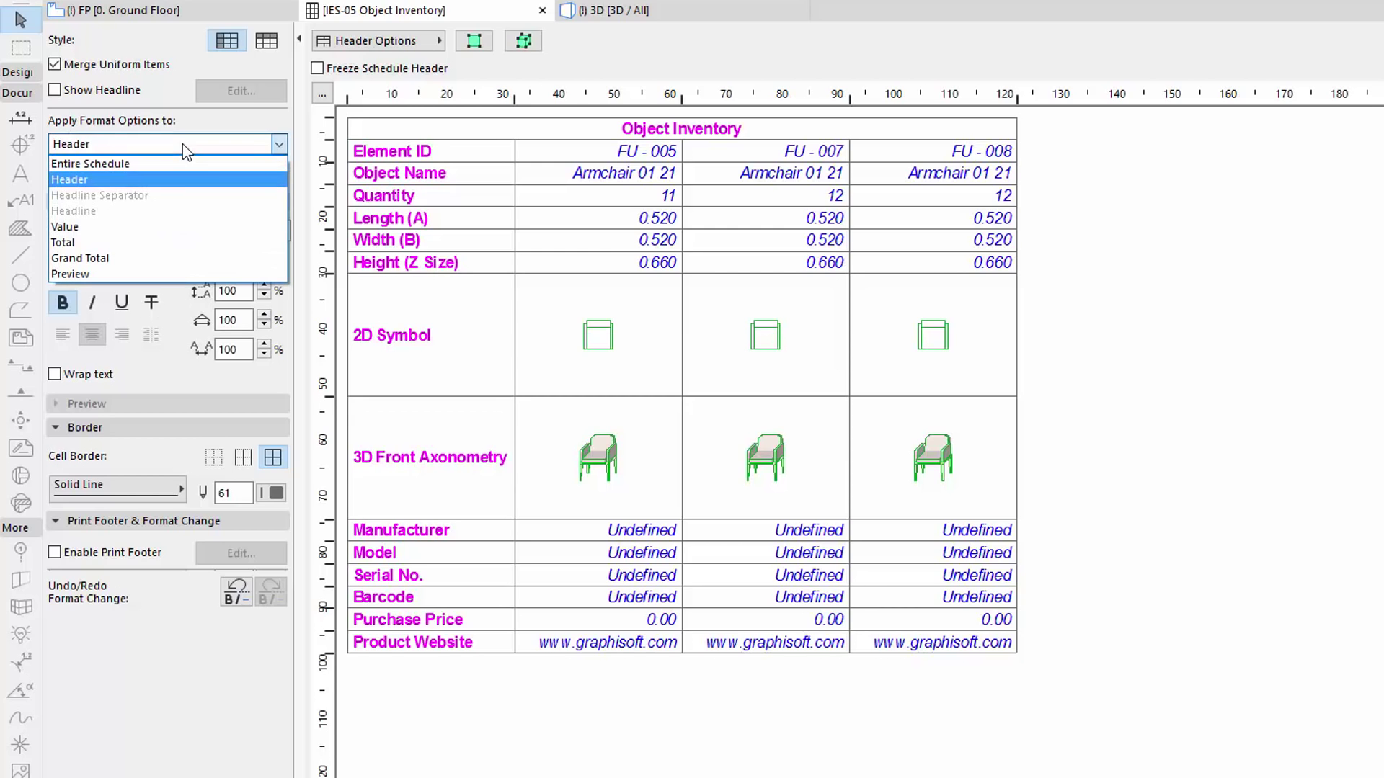
pyautogui.click(174, 226)
pyautogui.click(67, 232)
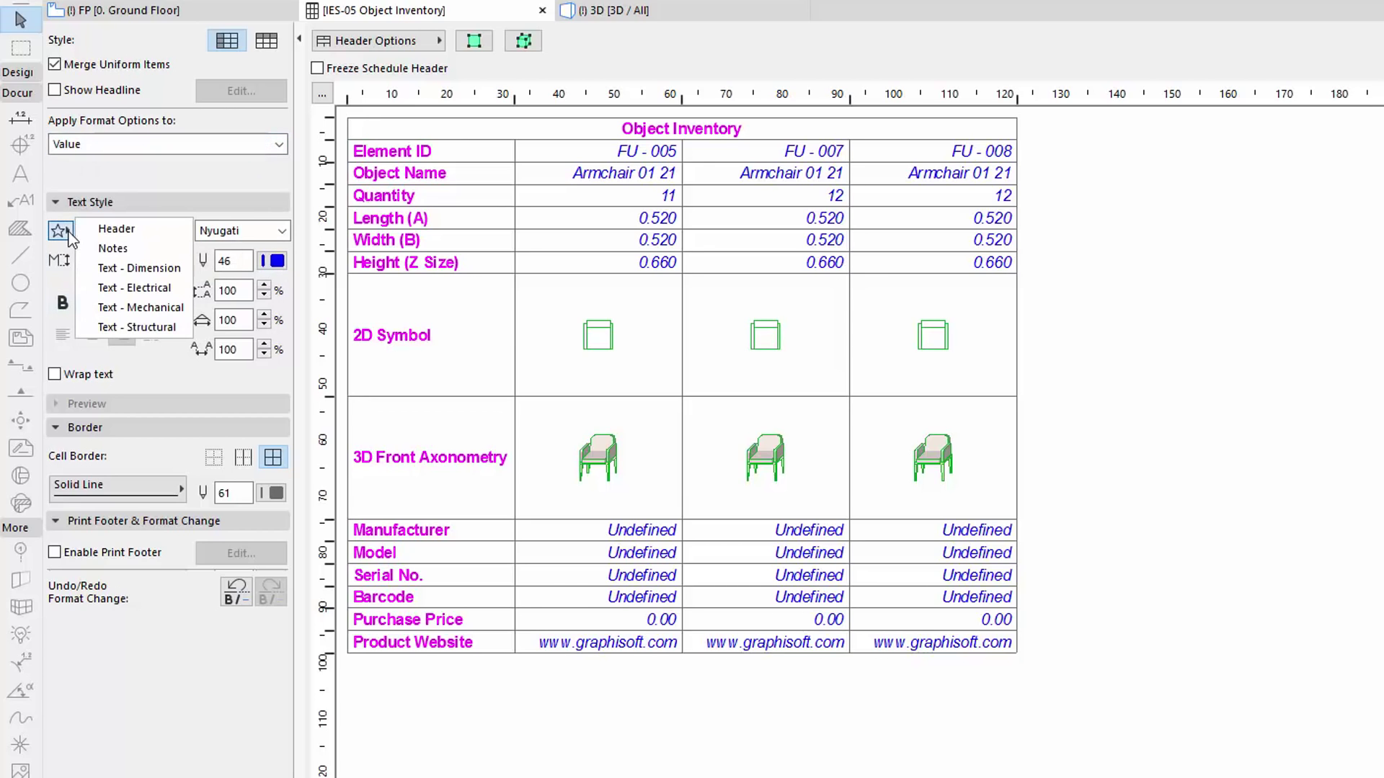
pyautogui.click(173, 327)
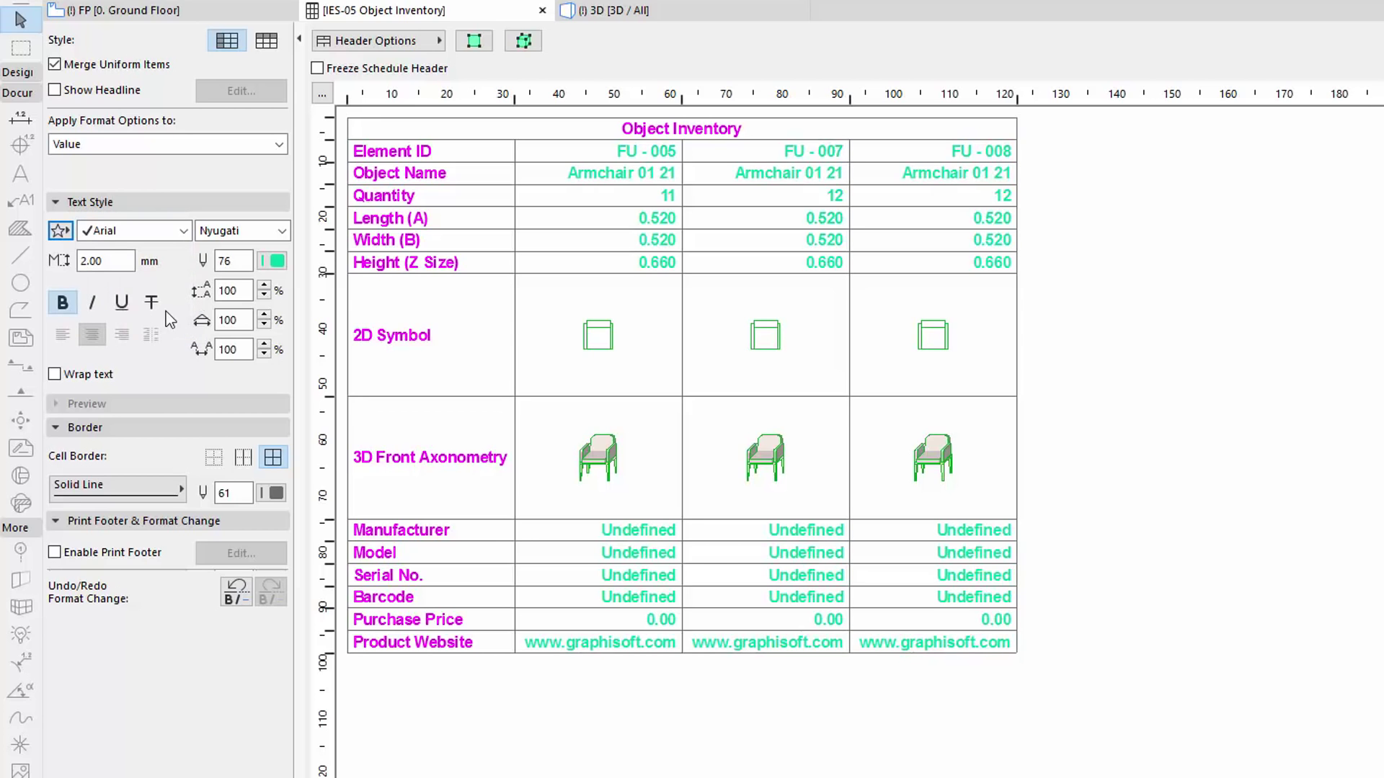
# Step: Undo and redo the schedule's last format change, and undo the value favorite, the header favorite and the italic formatting
pyautogui.click(236, 591)
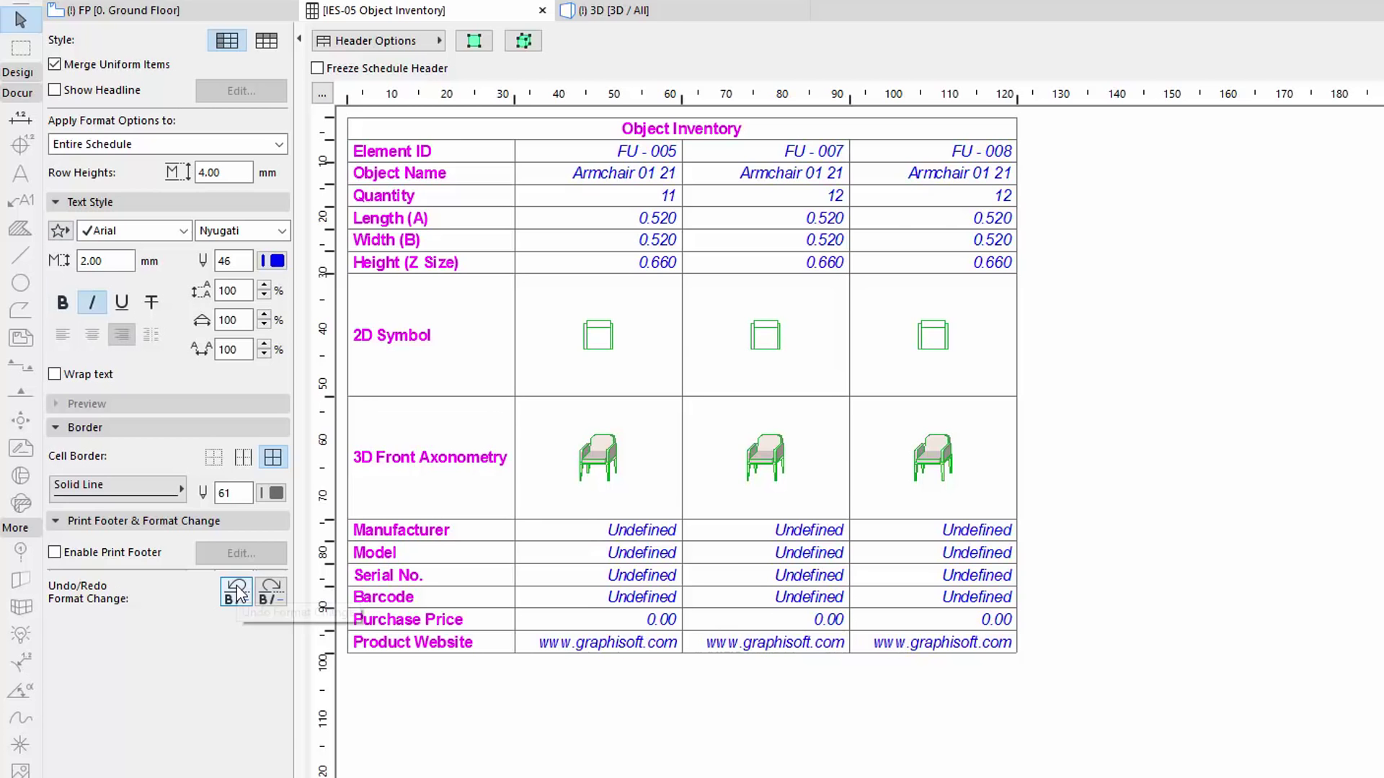
pyautogui.click(271, 592)
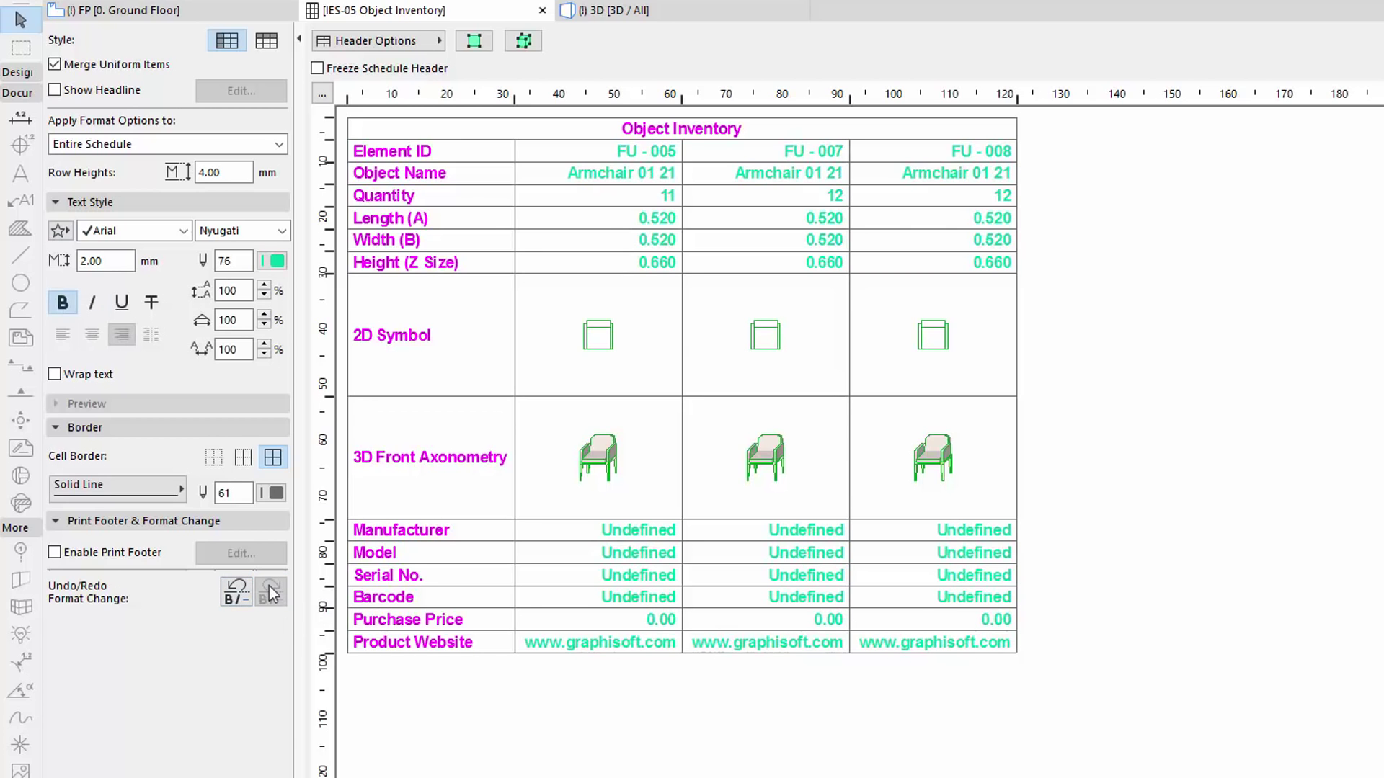
pyautogui.click(241, 592)
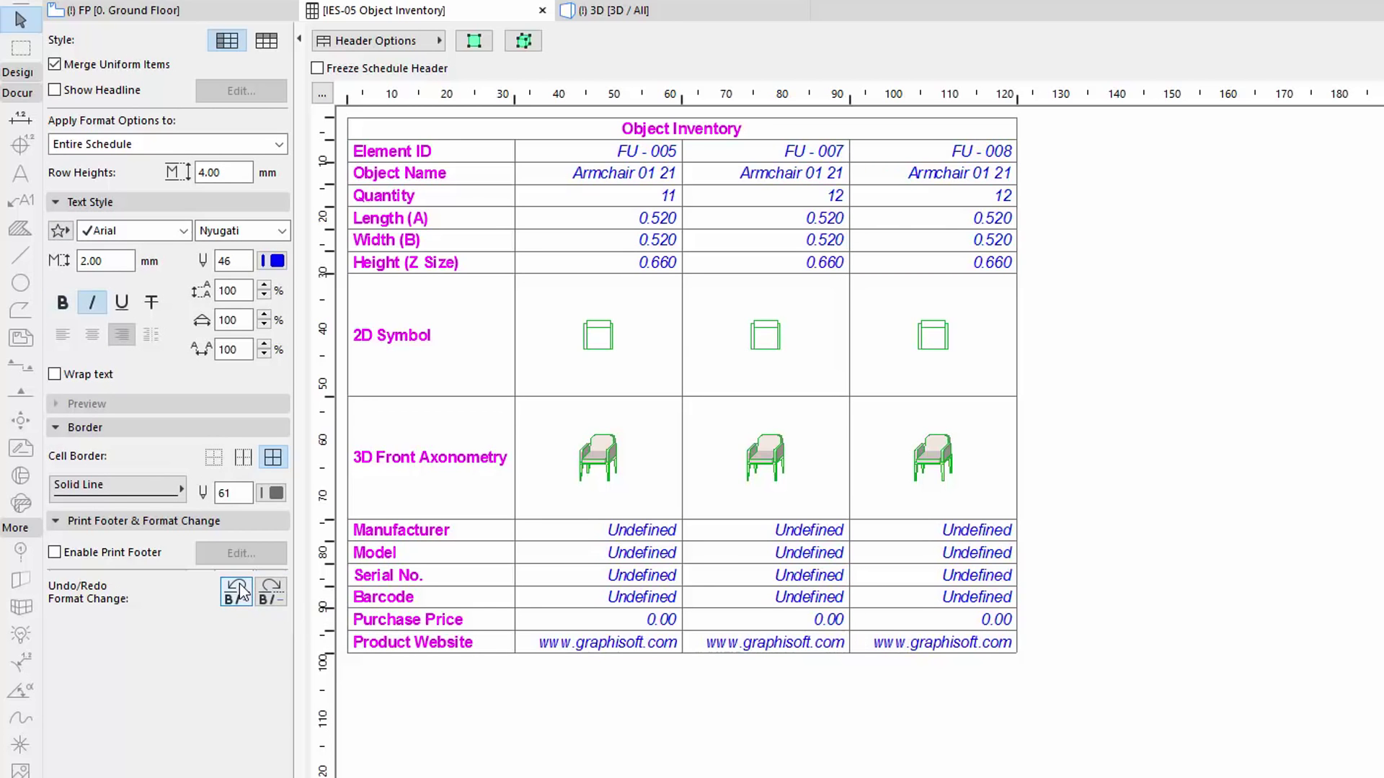
pyautogui.click(241, 593)
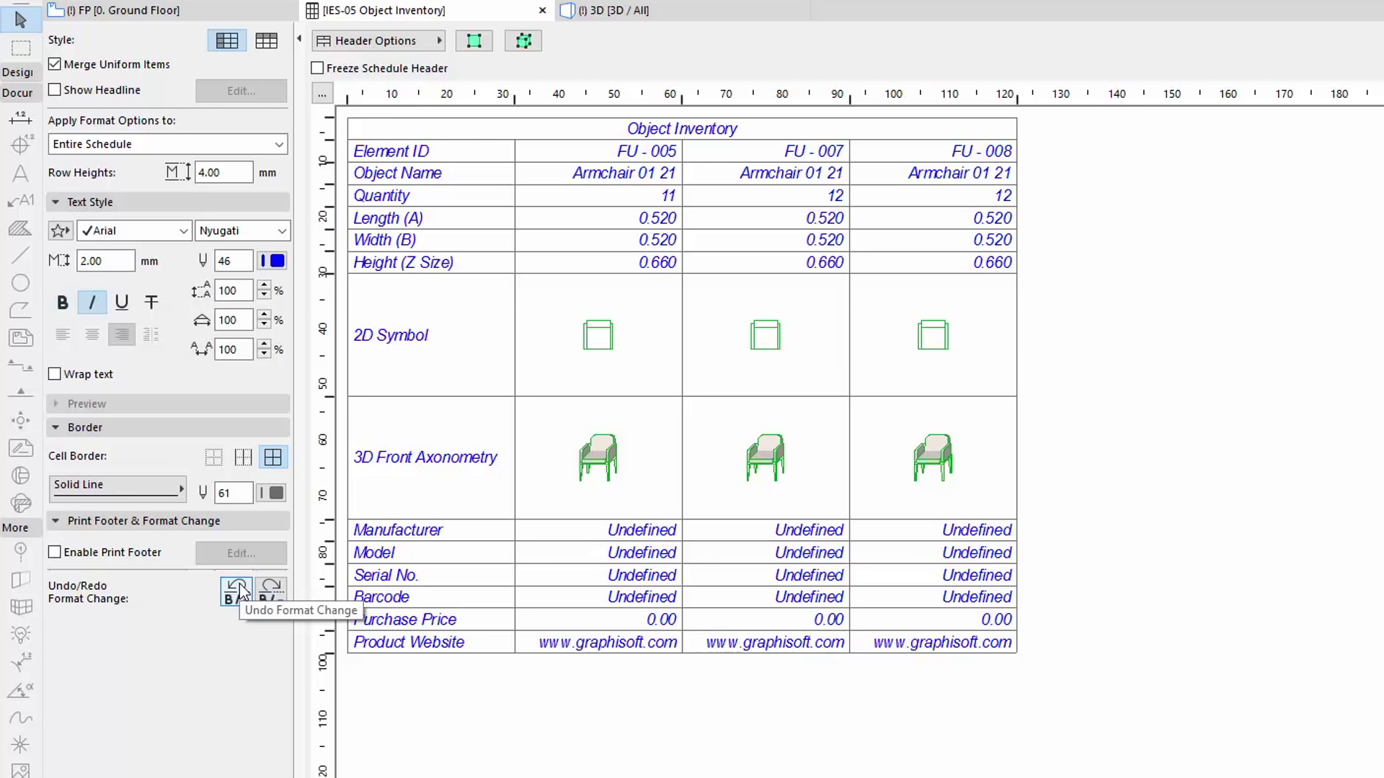
pyautogui.click(241, 592)
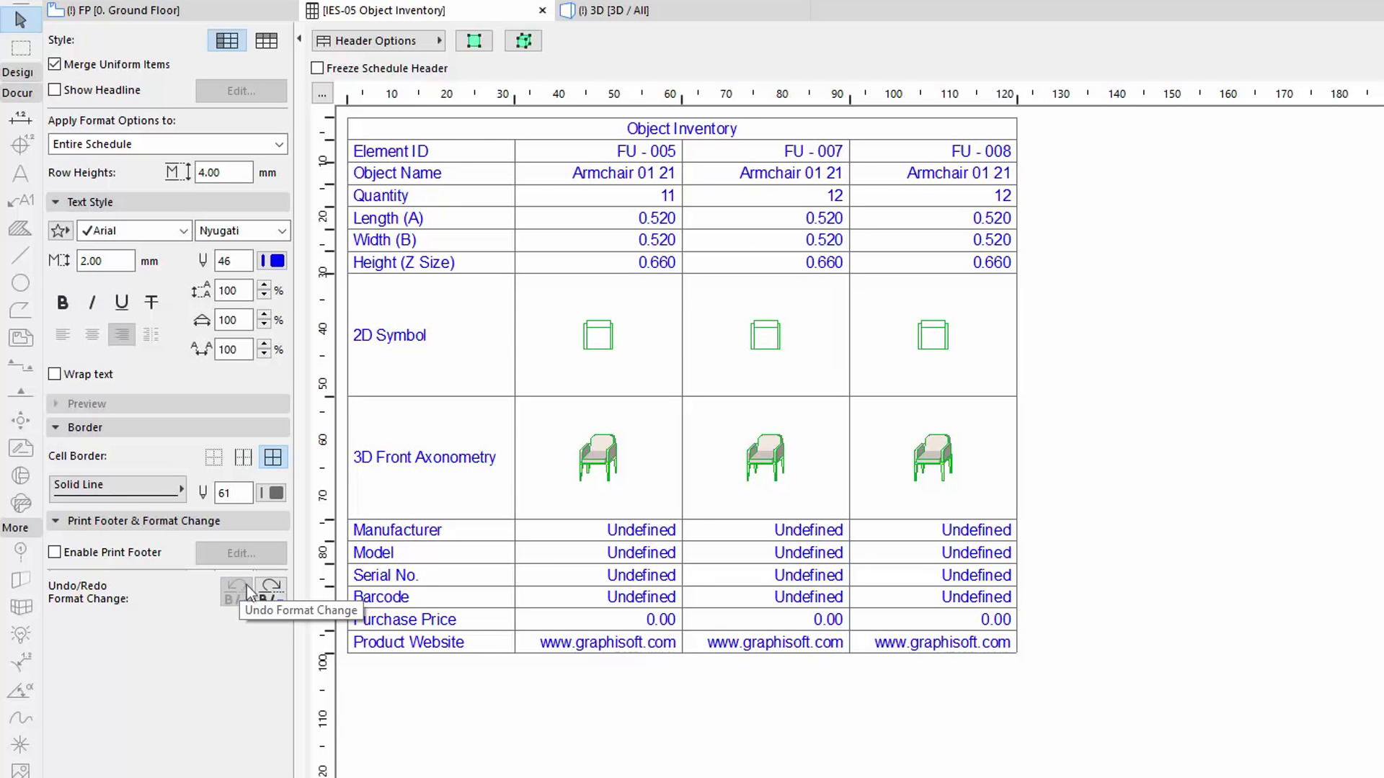